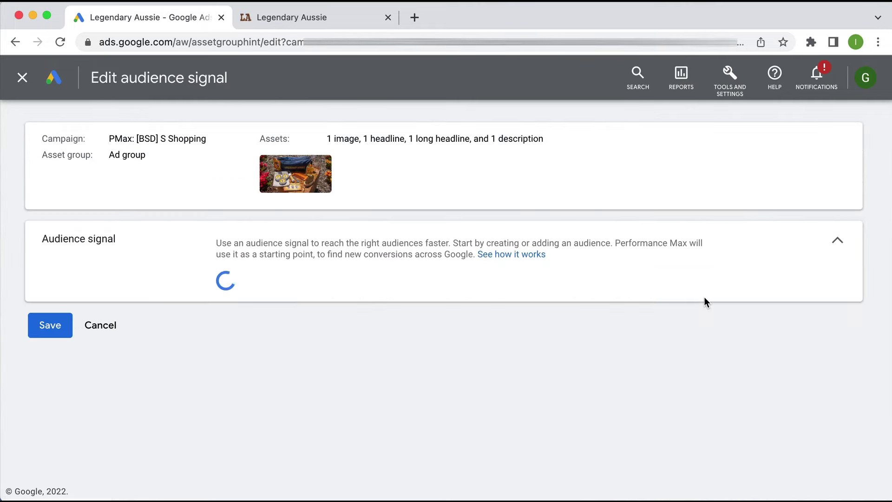
Open the LA audience signal for editing, on the way to the All campaigns overview.
{"action": "left_click", "coordinate": [668, 291]}
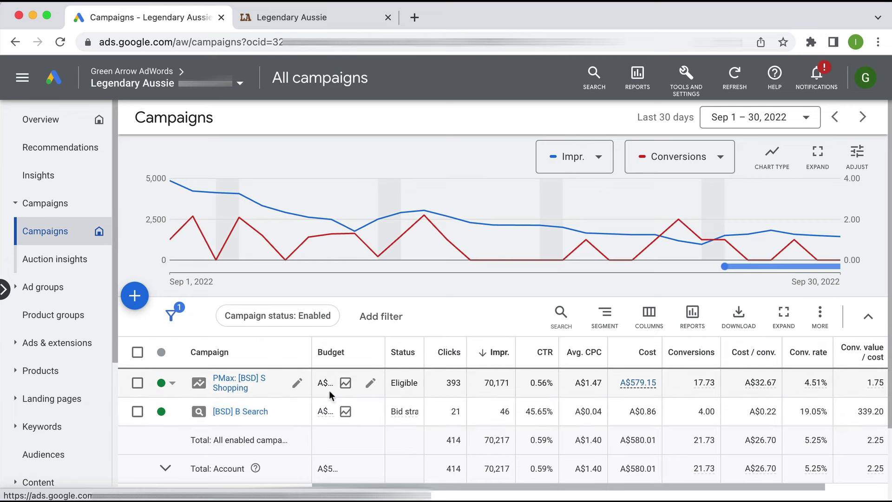
{"action": "left_click", "coordinate": [137, 383]}
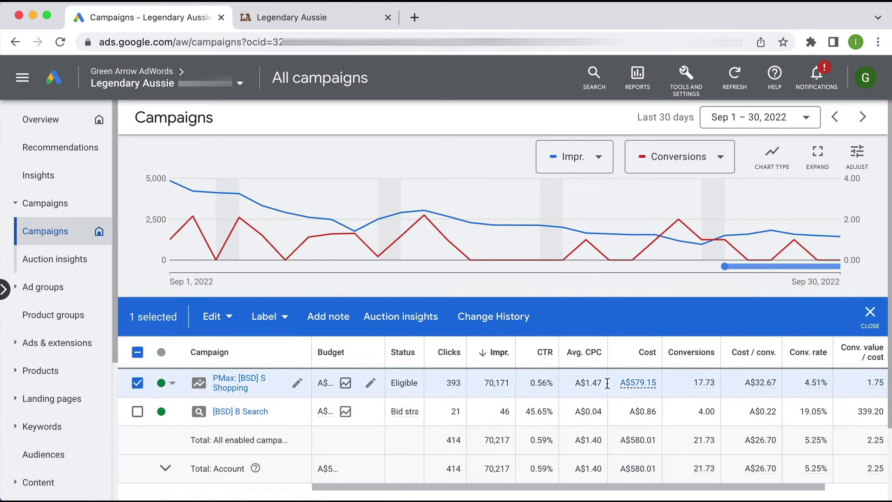
{"action": "left_click", "coordinate": [146, 382]}
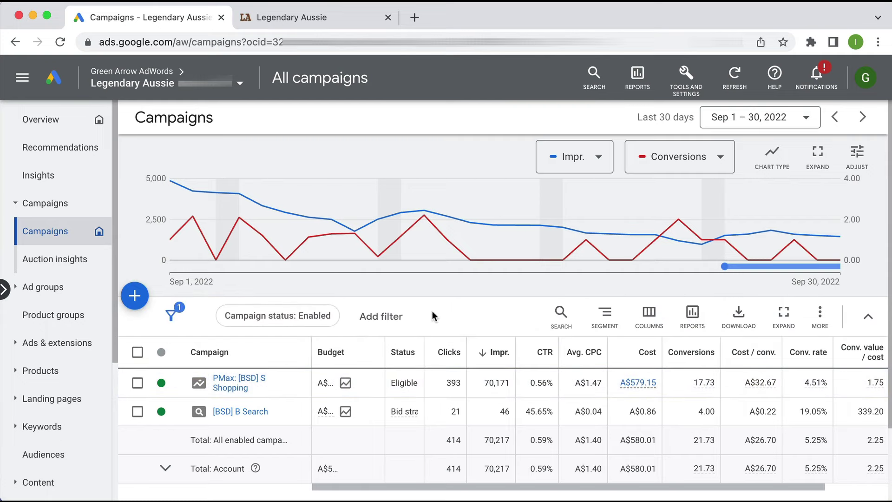
Browse the Legendary Aussie Shop menu's product categories, then return to the Google Ads campaigns list.
{"action": "left_click", "coordinate": [321, 15]}
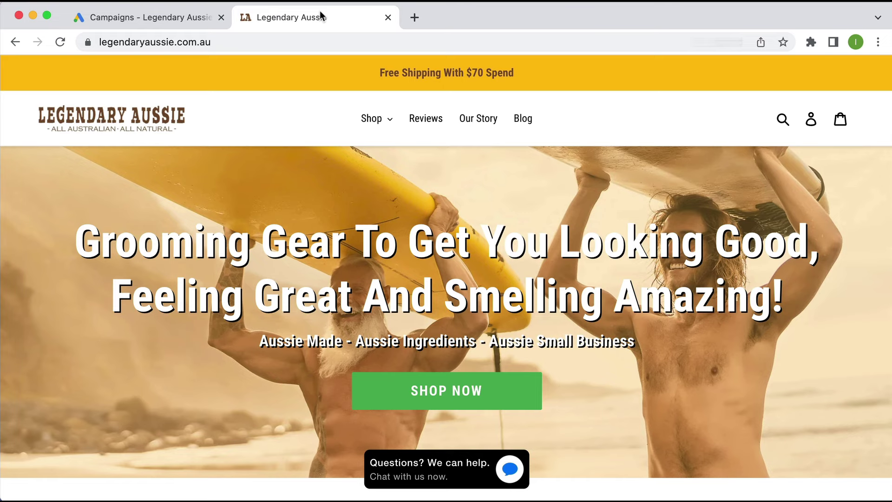
{"action": "left_click", "coordinate": [372, 118]}
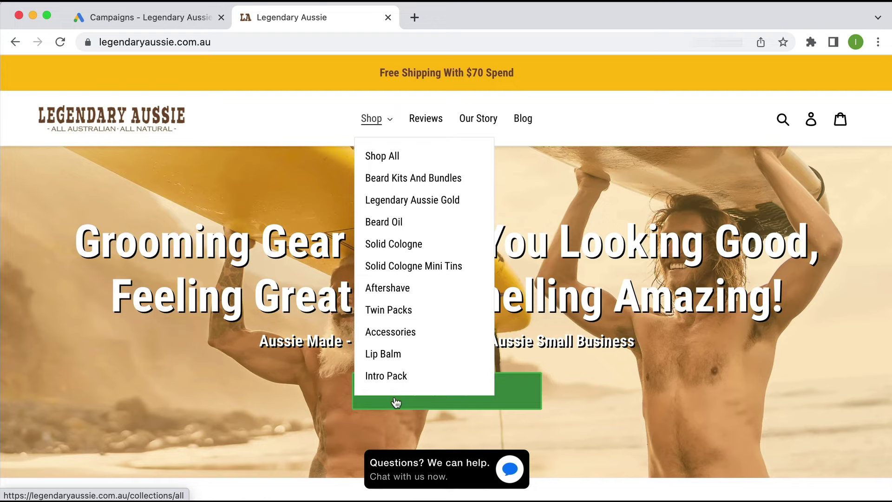
{"action": "left_click", "coordinate": [133, 25]}
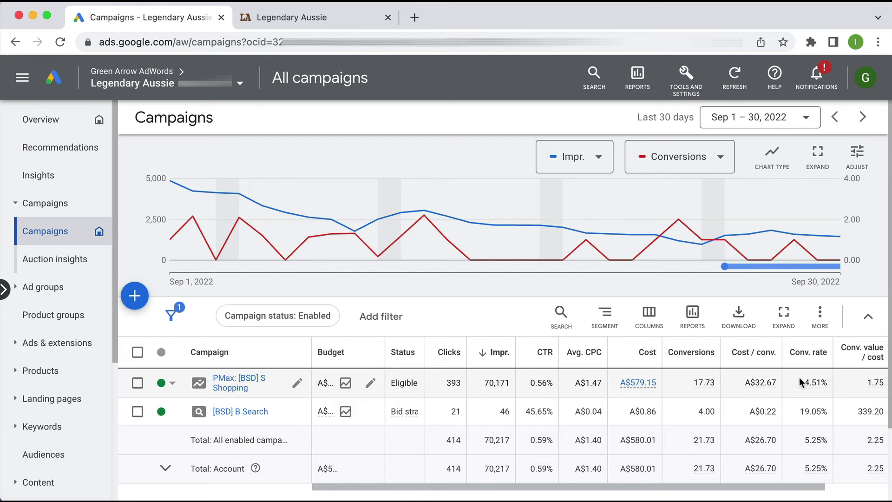
{"action": "left_click_drag", "start_coordinate": [800, 381], "coordinate": [828, 384]}
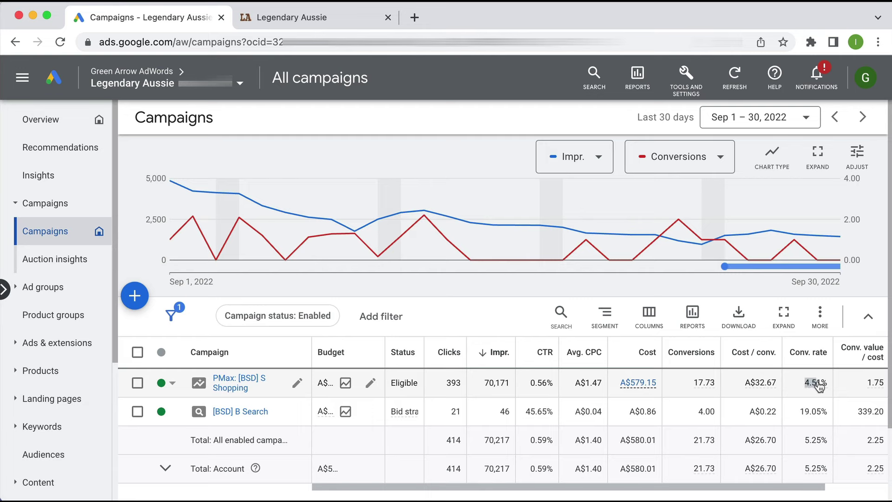
{"action": "left_click", "coordinate": [846, 393]}
Show Insights for PMax: [BSD] S Shopping over the Last 28 days and find search categories.
{"action": "left_click", "coordinate": [245, 379]}
{"action": "left_click", "coordinate": [40, 176]}
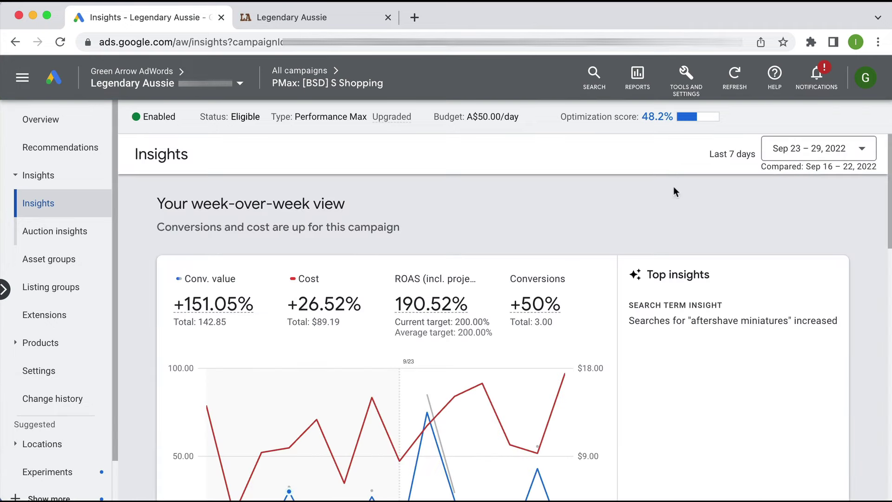
{"action": "left_click", "coordinate": [785, 149]}
{"action": "left_click", "coordinate": [796, 192]}
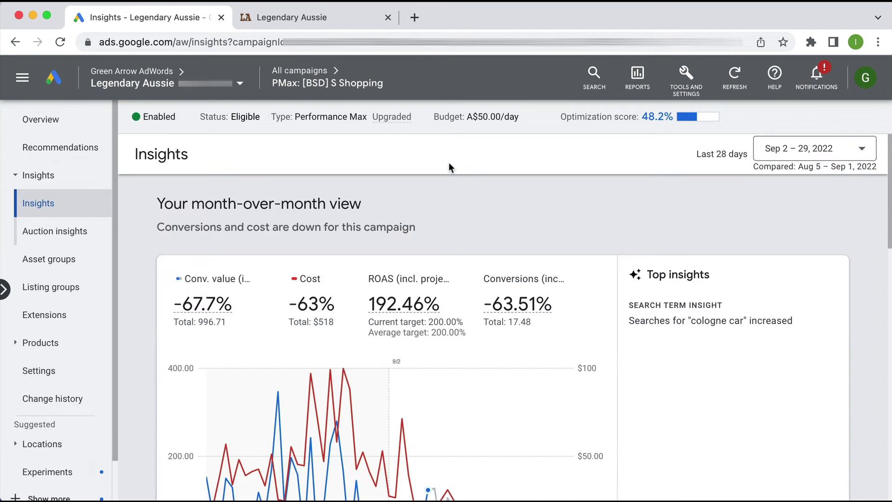
{"action": "scroll", "coordinate": [136, 334], "scroll_direction": "down", "scroll_amount": 10}
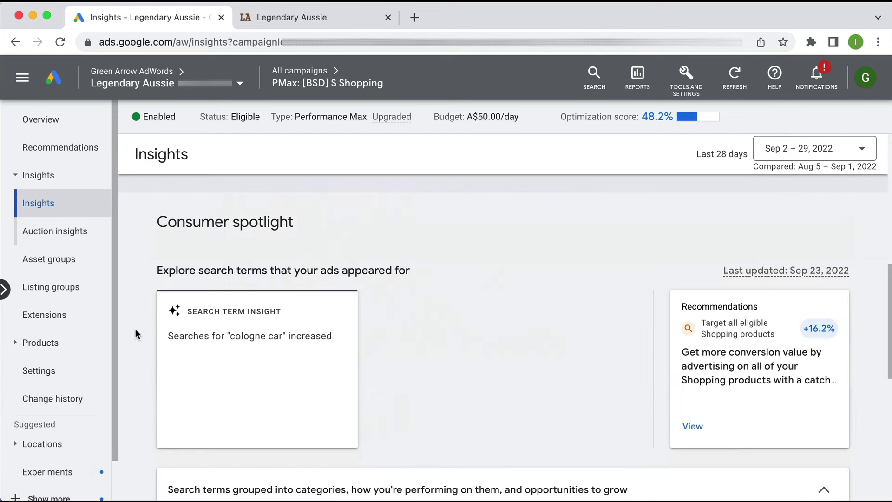
{"action": "scroll", "coordinate": [135, 333], "scroll_direction": "down", "scroll_amount": 7}
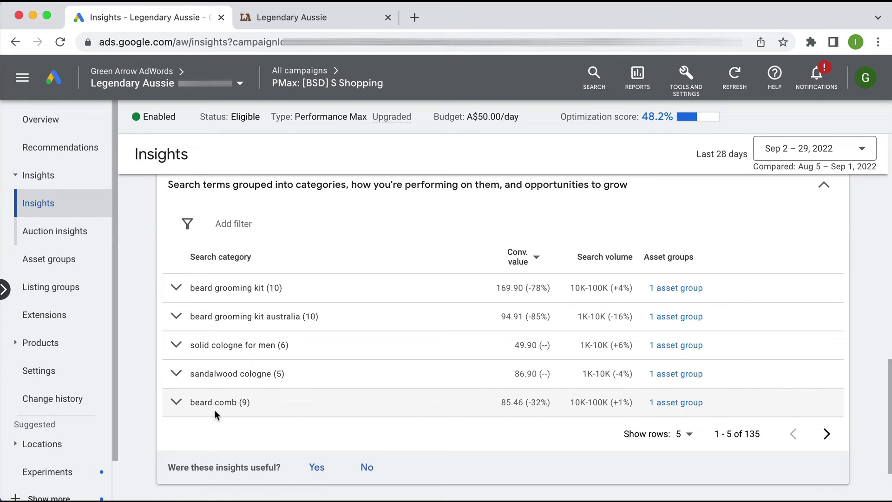
{"action": "scroll", "coordinate": [215, 410], "scroll_direction": "down", "scroll_amount": 2}
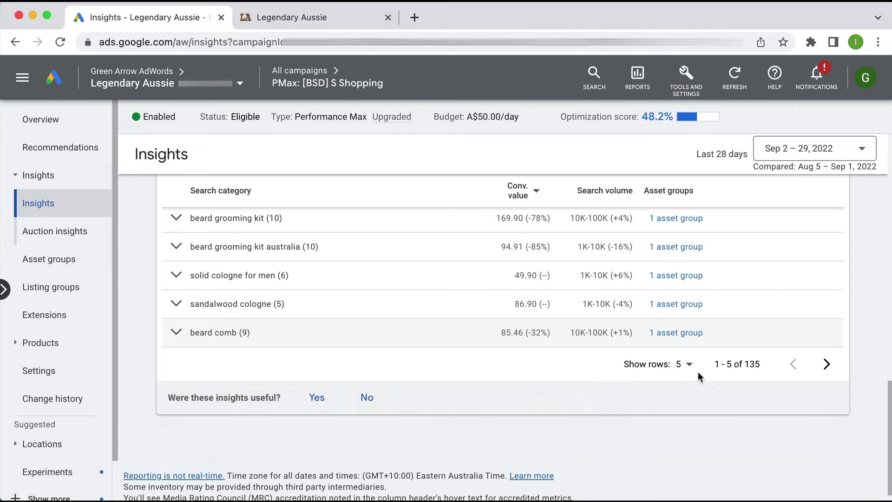
{"action": "scroll", "coordinate": [541, 368], "scroll_direction": "up", "scroll_amount": 1}
Expand 'beard grooming kit' and review its search terms in the View details panel.
{"action": "left_click", "coordinate": [175, 258]}
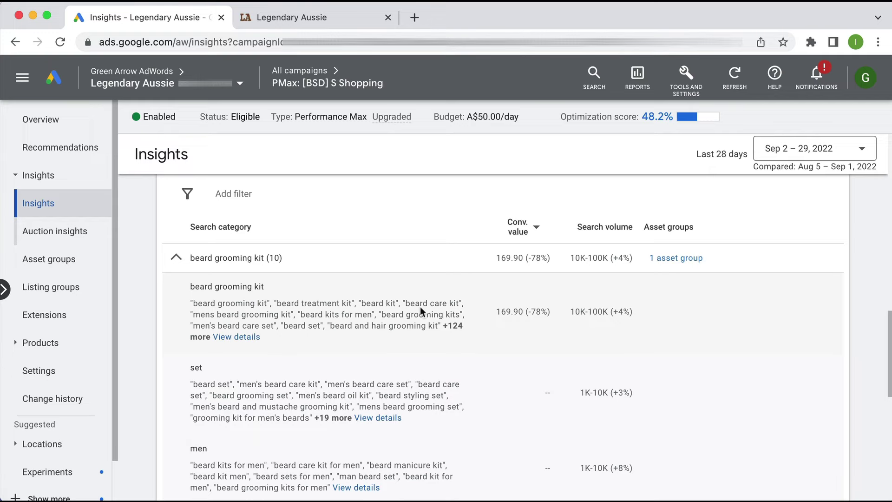
{"action": "left_click", "coordinate": [240, 336]}
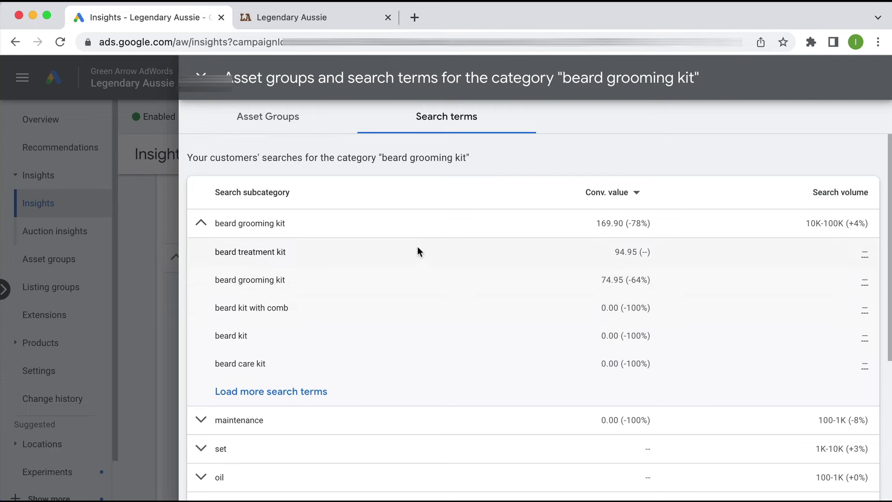
{"action": "scroll", "coordinate": [417, 254], "scroll_direction": "down", "scroll_amount": 3}
{"action": "scroll", "coordinate": [416, 253], "scroll_direction": "down", "scroll_amount": 3}
{"action": "scroll", "coordinate": [416, 254], "scroll_direction": "up", "scroll_amount": 5}
{"action": "scroll", "coordinate": [420, 251], "scroll_direction": "down", "scroll_amount": 5}
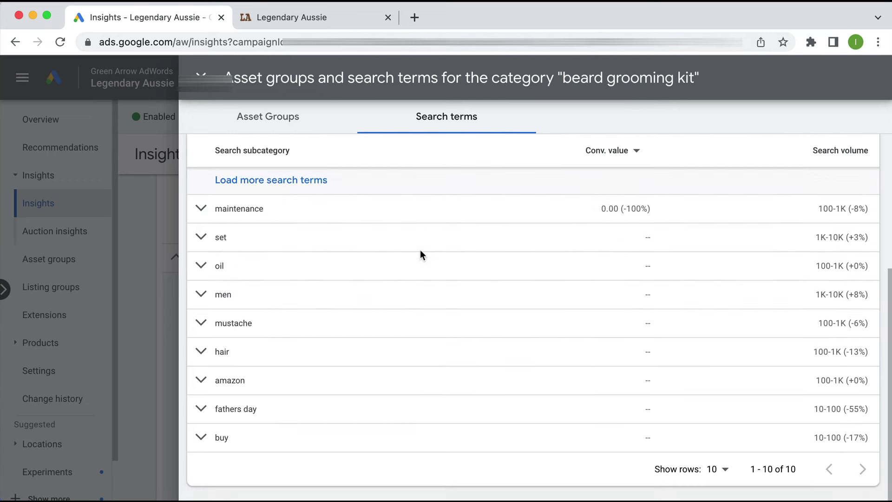
{"action": "scroll", "coordinate": [420, 251], "scroll_direction": "up", "scroll_amount": 5}
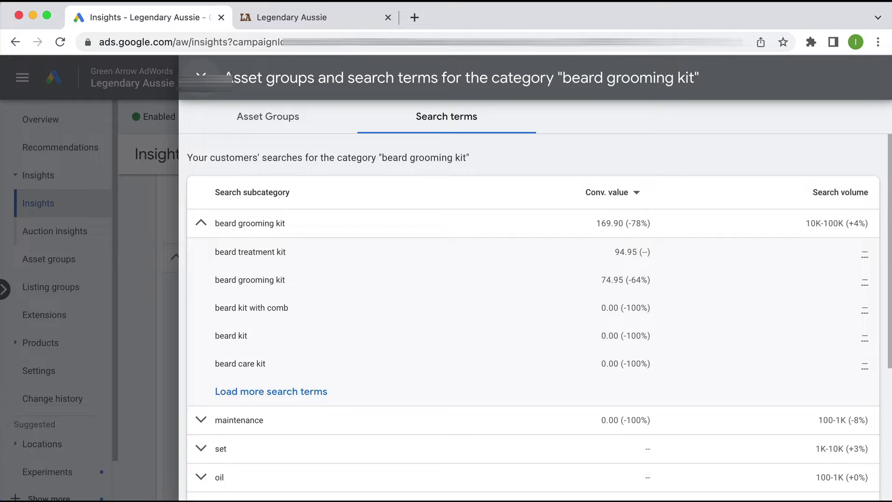
{"action": "key", "text": "Escape"}
{"action": "scroll", "coordinate": [276, 224], "scroll_direction": "up", "scroll_amount": 10}
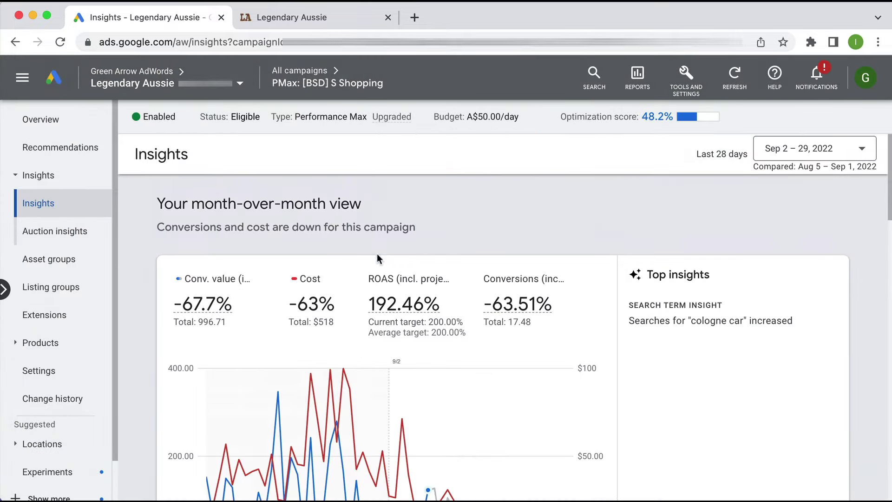
Review the Good-strength Ad group's assets and 1/2 best practices on the Asset groups page.
{"action": "left_click", "coordinate": [62, 259]}
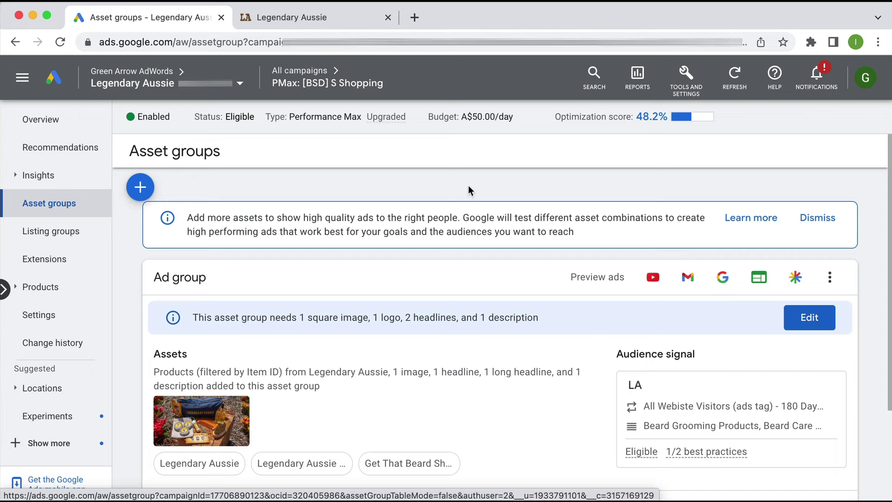
{"action": "left_click_drag", "start_coordinate": [221, 152], "coordinate": [140, 154]}
{"action": "left_click", "coordinate": [140, 154]}
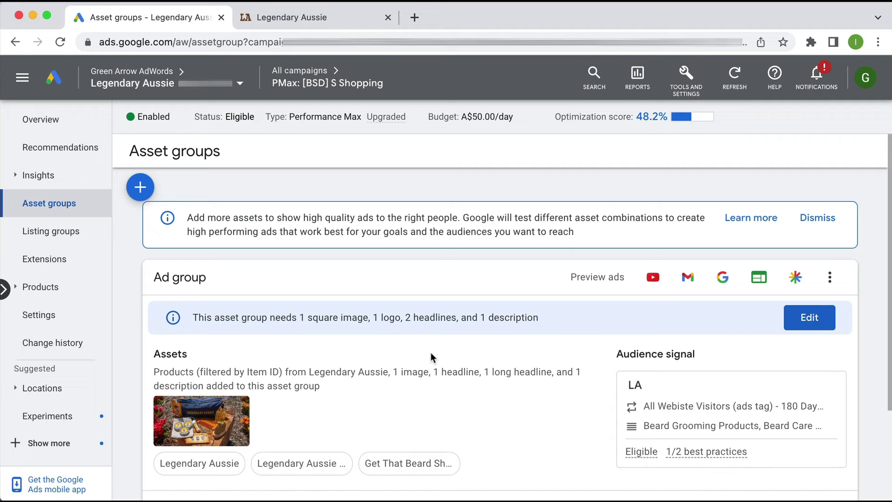
{"action": "scroll", "coordinate": [431, 352], "scroll_direction": "down", "scroll_amount": 1}
{"action": "mouse_move", "coordinate": [684, 349]}
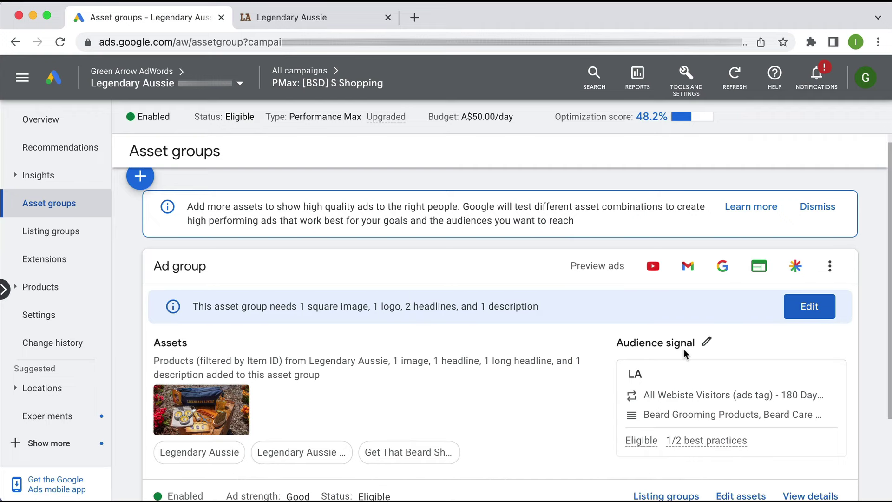
{"action": "scroll", "coordinate": [684, 349], "scroll_direction": "down", "scroll_amount": 3}
{"action": "scroll", "coordinate": [532, 331], "scroll_direction": "up", "scroll_amount": 1}
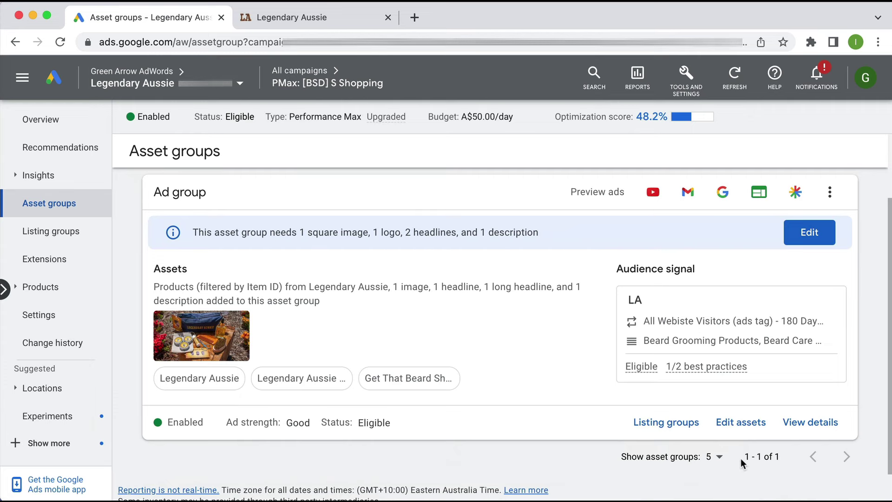
{"action": "scroll", "coordinate": [559, 370], "scroll_direction": "up", "scroll_amount": 1}
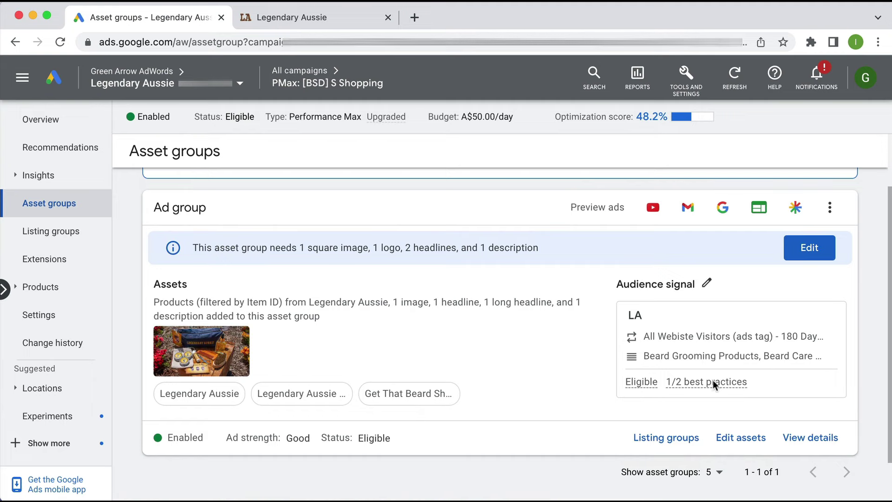
{"action": "mouse_move", "coordinate": [714, 380]}
{"action": "scroll", "coordinate": [427, 329], "scroll_direction": "up", "scroll_amount": 1}
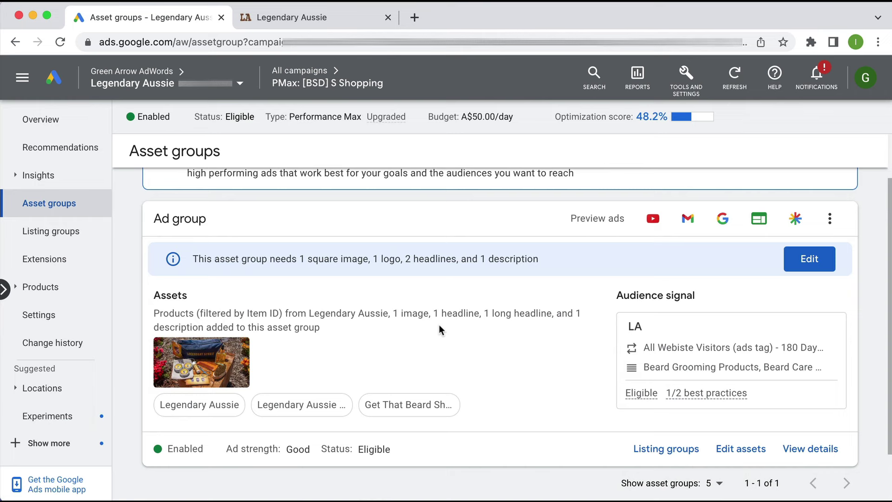
{"action": "scroll", "coordinate": [439, 328], "scroll_direction": "up", "scroll_amount": 1}
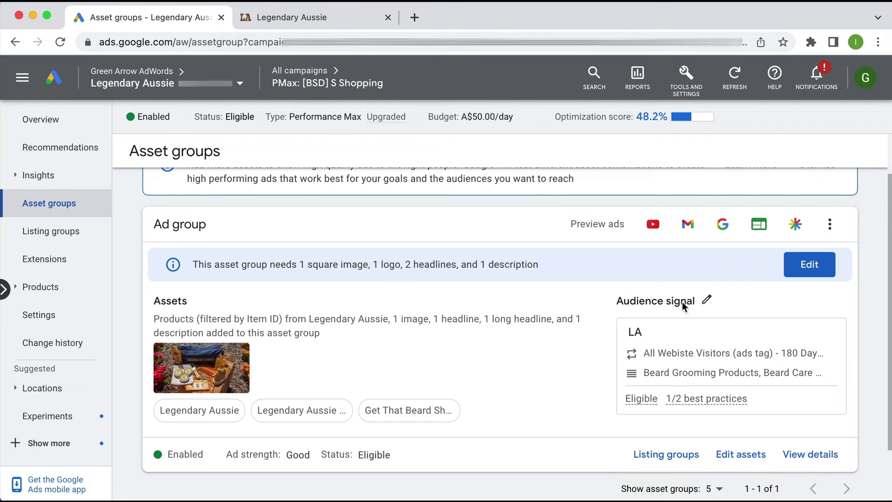
Open the LA audience signal editor and review its two 180-day visitor lists and beard in-market segments.
{"action": "left_click", "coordinate": [705, 300]}
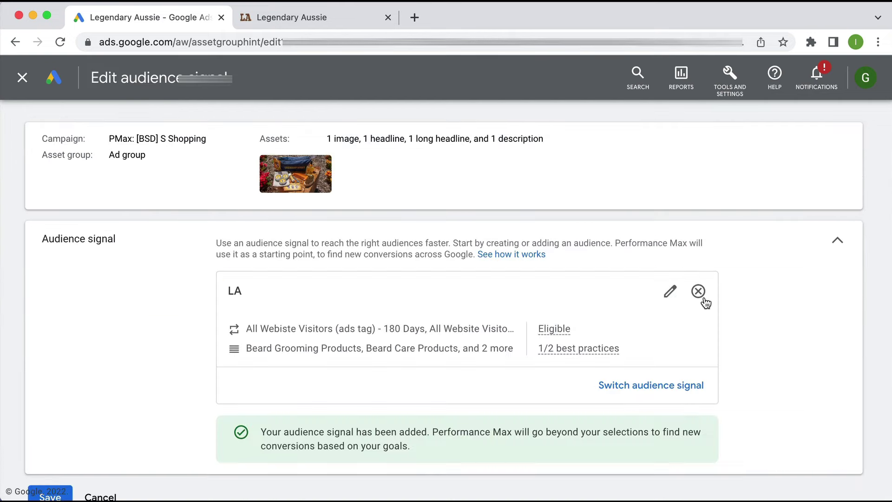
{"action": "left_click", "coordinate": [670, 292]}
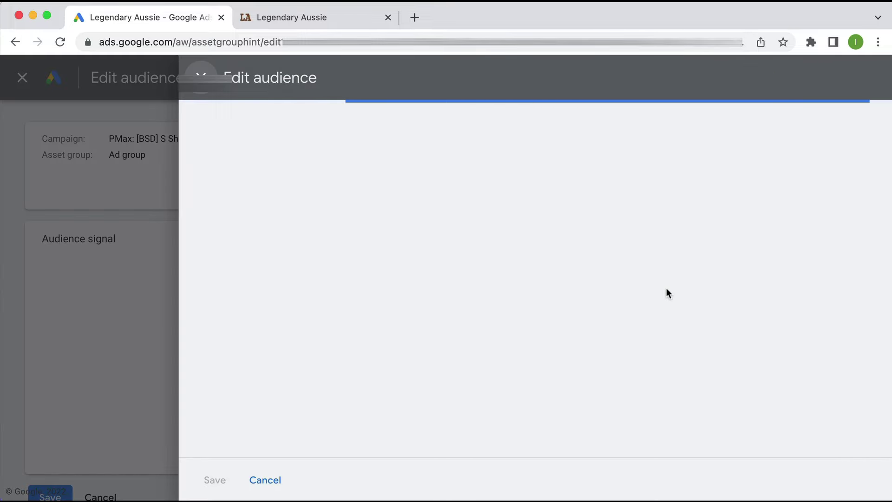
{"action": "scroll", "coordinate": [254, 342], "scroll_direction": "down", "scroll_amount": 1}
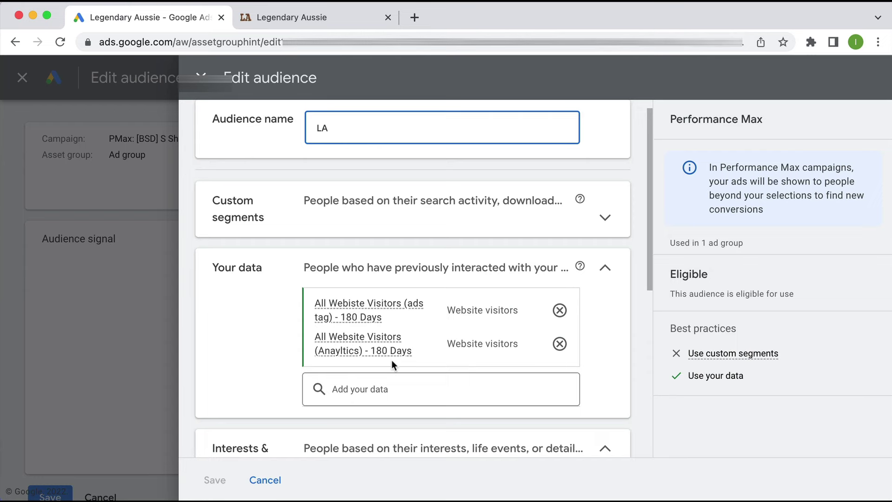
{"action": "scroll", "coordinate": [264, 350], "scroll_direction": "down", "scroll_amount": 2}
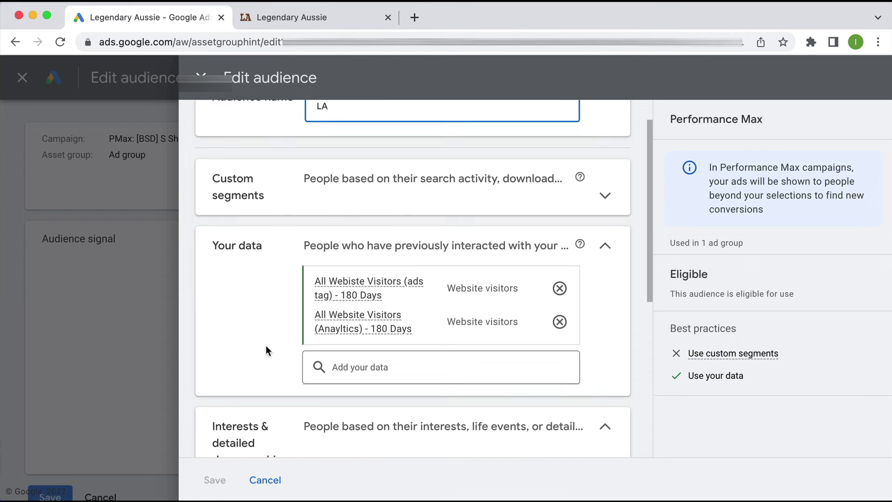
{"action": "scroll", "coordinate": [266, 344], "scroll_direction": "down", "scroll_amount": 5}
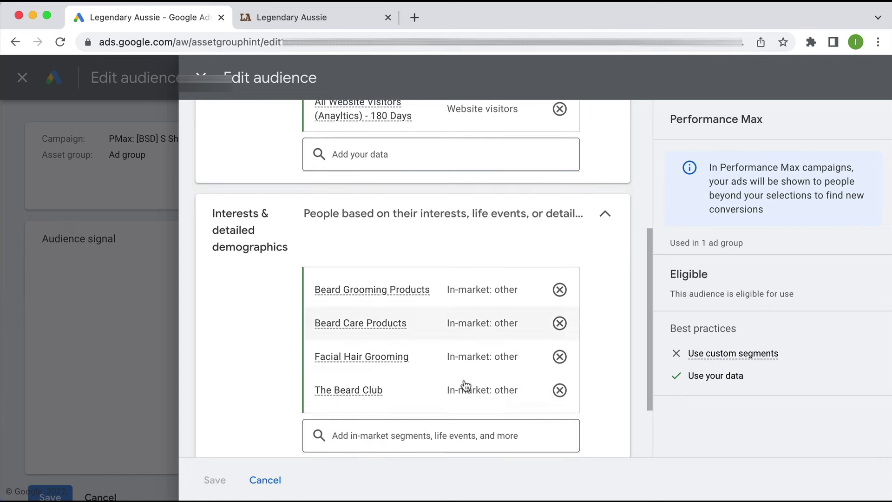
{"action": "mouse_move", "coordinate": [466, 387]}
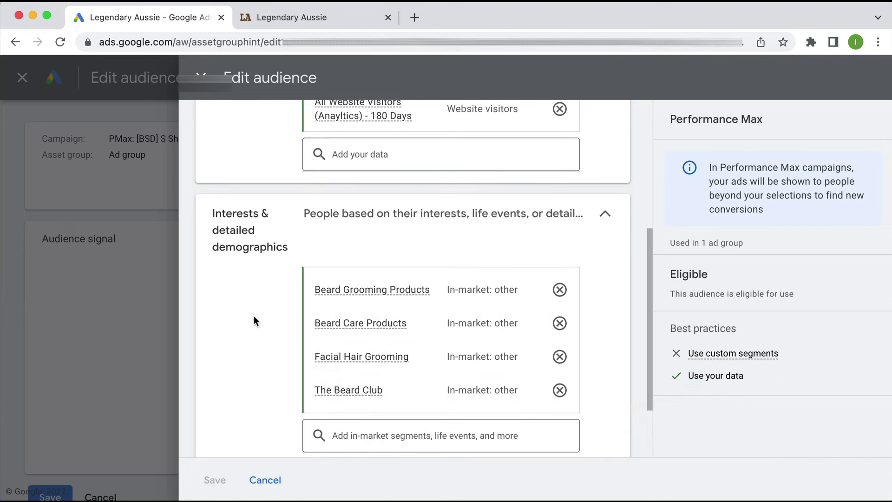
{"action": "scroll", "coordinate": [253, 316], "scroll_direction": "up", "scroll_amount": 3}
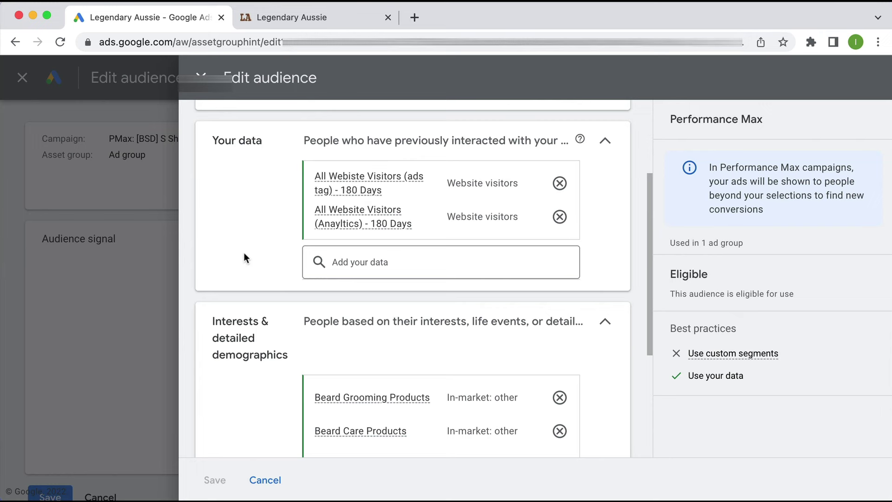
{"action": "scroll", "coordinate": [249, 327], "scroll_direction": "up", "scroll_amount": 1}
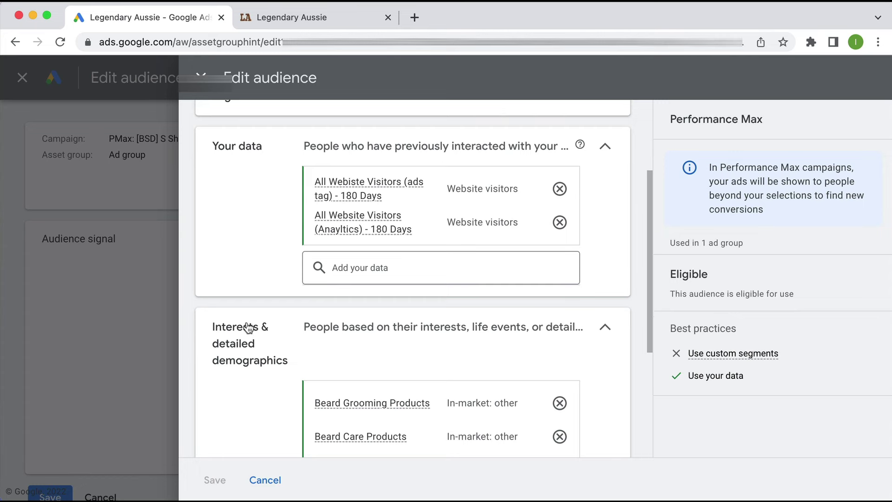
{"action": "scroll", "coordinate": [249, 328], "scroll_direction": "up", "scroll_amount": 3}
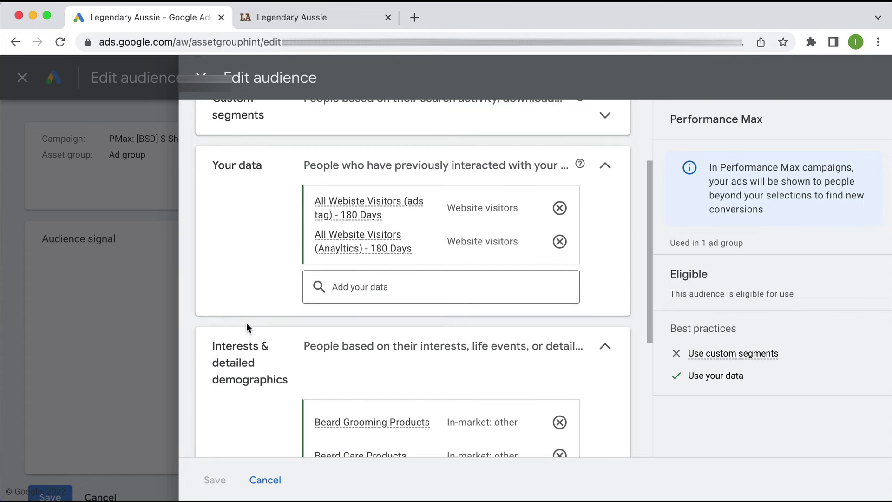
{"action": "scroll", "coordinate": [246, 324], "scroll_direction": "up", "scroll_amount": 5}
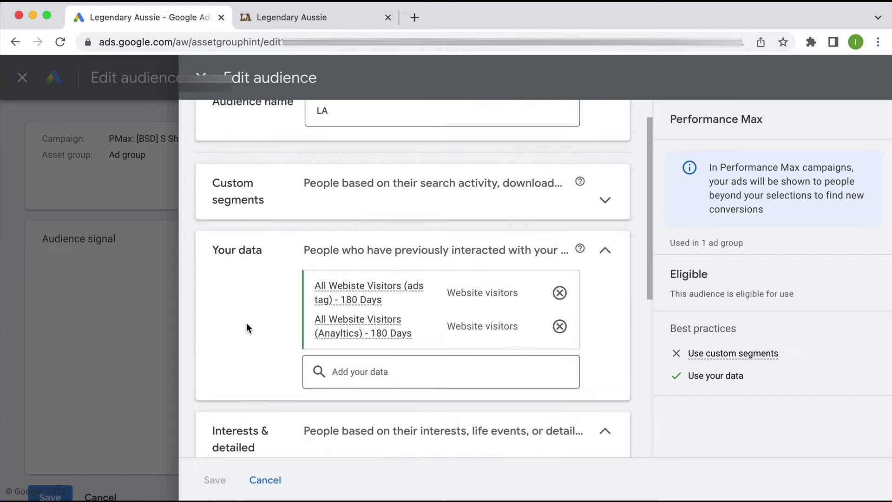
{"action": "scroll", "coordinate": [246, 326], "scroll_direction": "down", "scroll_amount": 6}
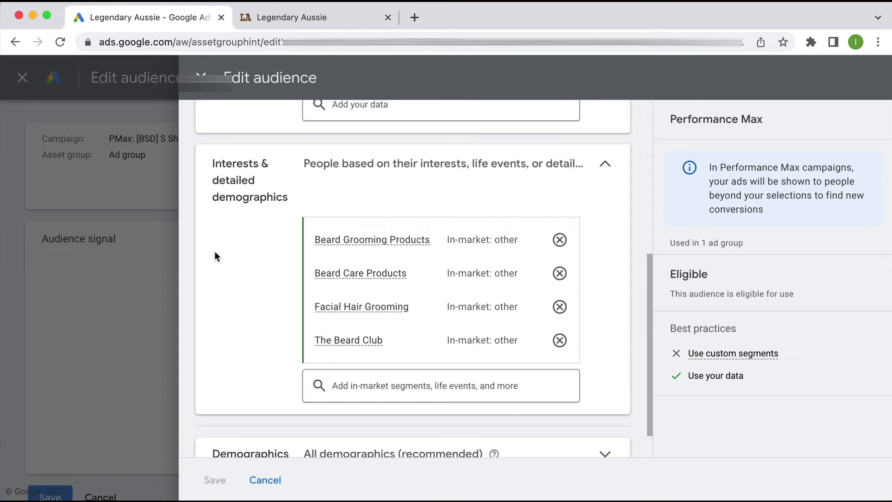
{"action": "scroll", "coordinate": [215, 252], "scroll_direction": "up", "scroll_amount": 1}
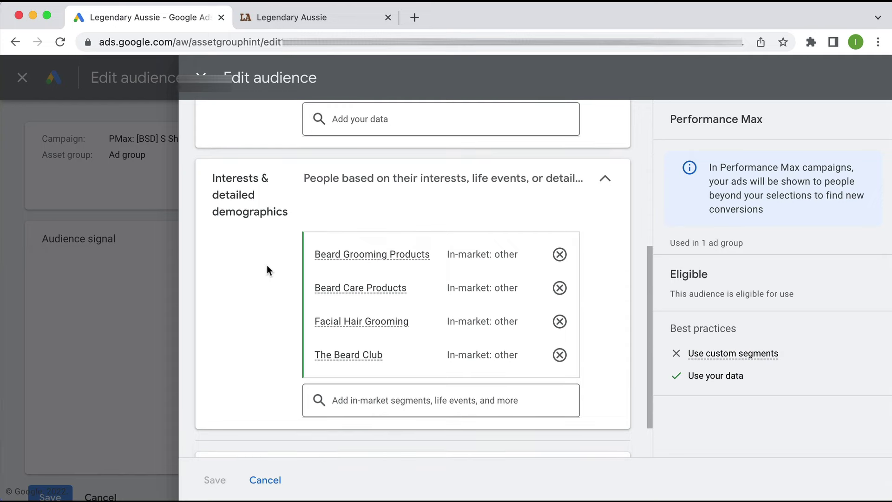
{"action": "scroll", "coordinate": [267, 267], "scroll_direction": "up", "scroll_amount": 2}
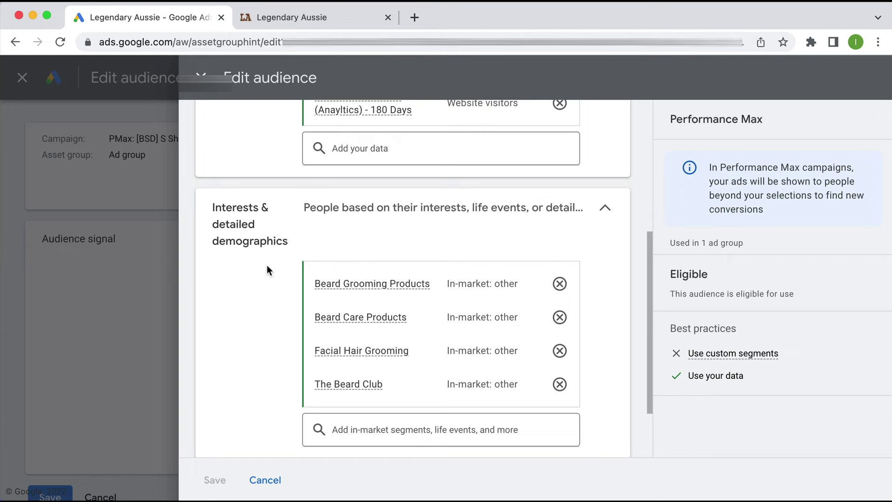
{"action": "scroll", "coordinate": [267, 270], "scroll_direction": "up", "scroll_amount": 5}
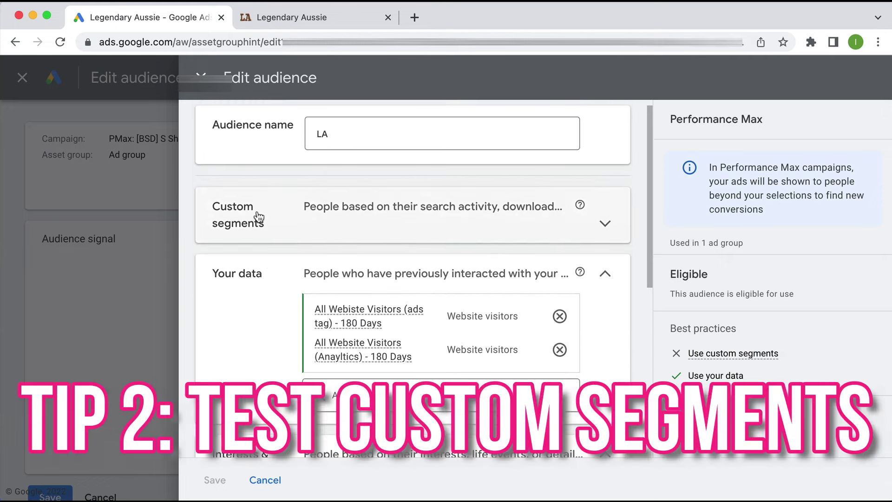
Expand Custom segments and start a new custom segment for the LA audience.
{"action": "left_click", "coordinate": [259, 224]}
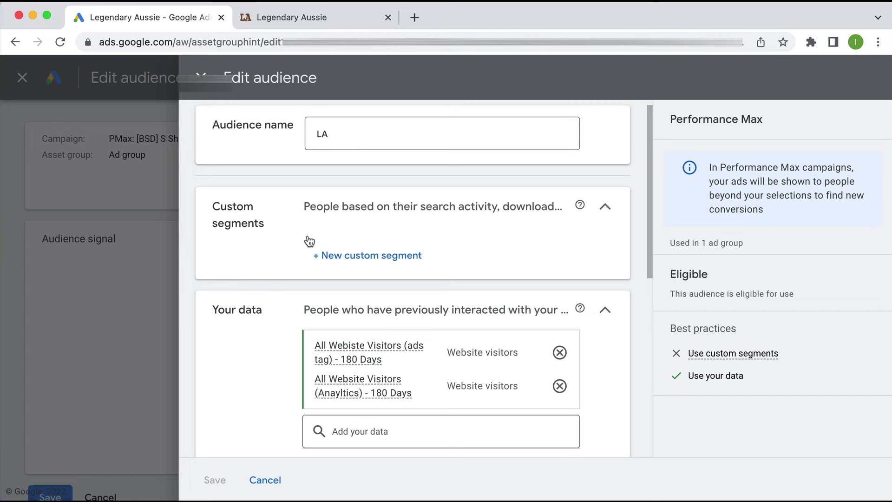
{"action": "left_click", "coordinate": [359, 259]}
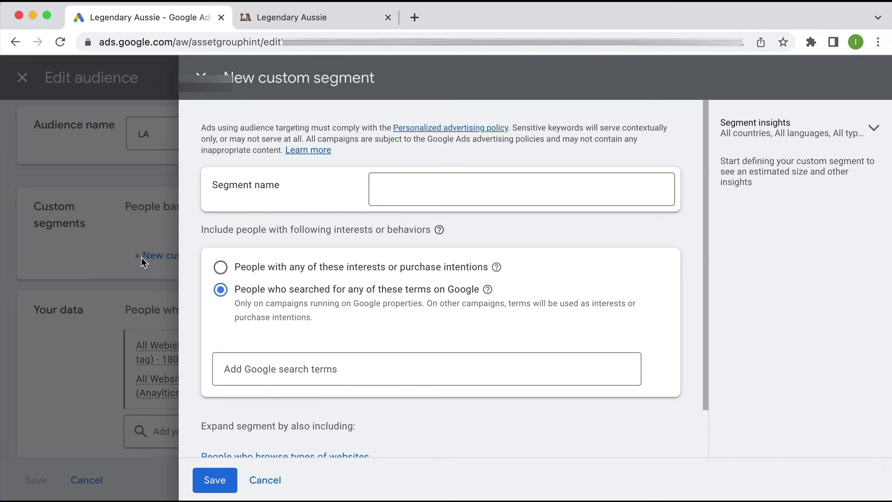
Add the Google search terms beard kits, beard oil and beard growth kit to the segment.
{"action": "left_click", "coordinate": [496, 190]}
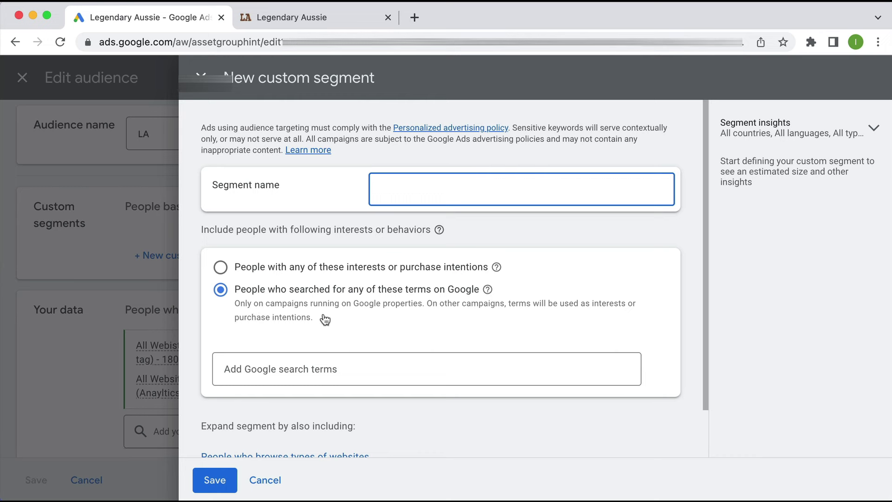
{"action": "left_click", "coordinate": [393, 369]}
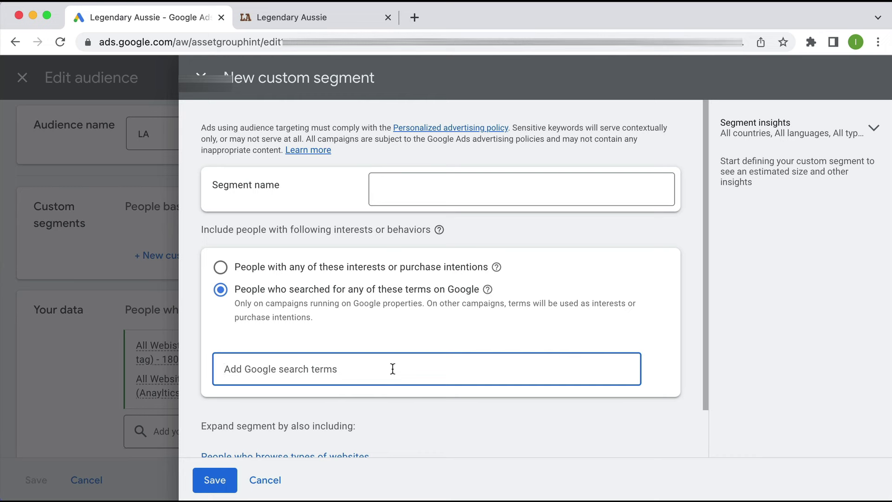
{"action": "type", "text": "beard "}
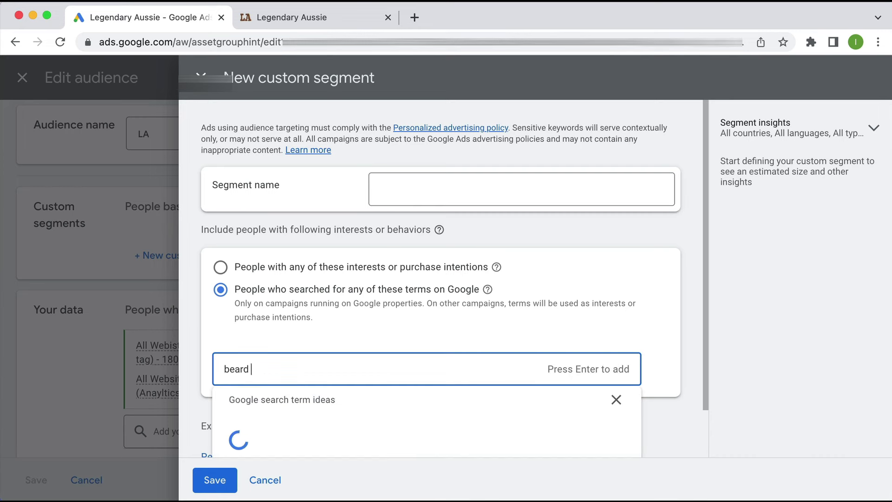
{"action": "type", "text": "kits"}
{"action": "key", "text": "Return"}
{"action": "type", "text": "bear"}
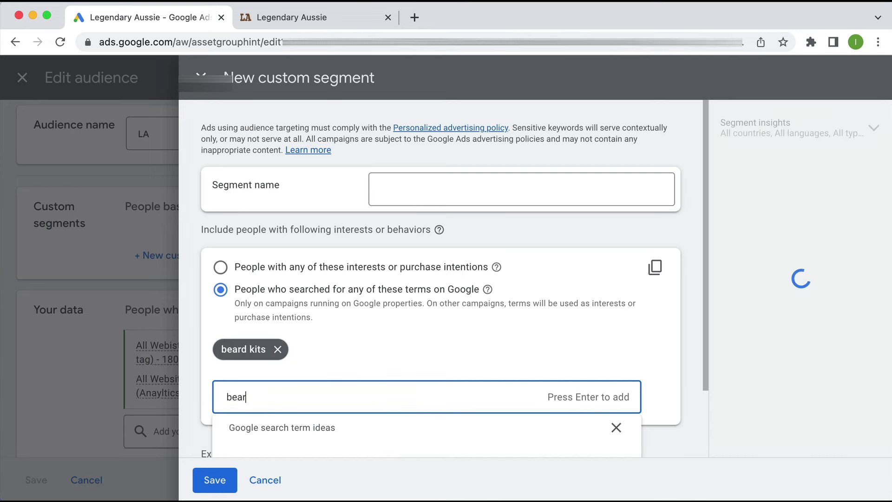
{"action": "type", "text": "d oil"}
{"action": "key", "text": "Return"}
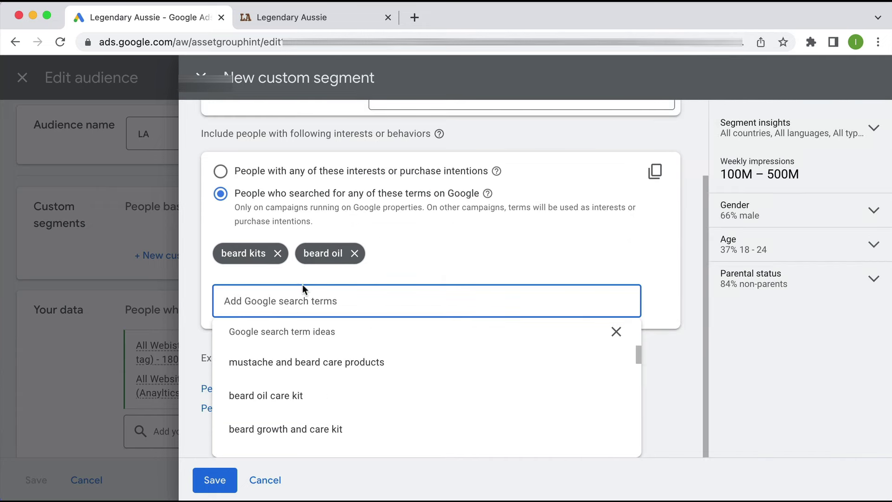
{"action": "type", "text": "beard growt"}
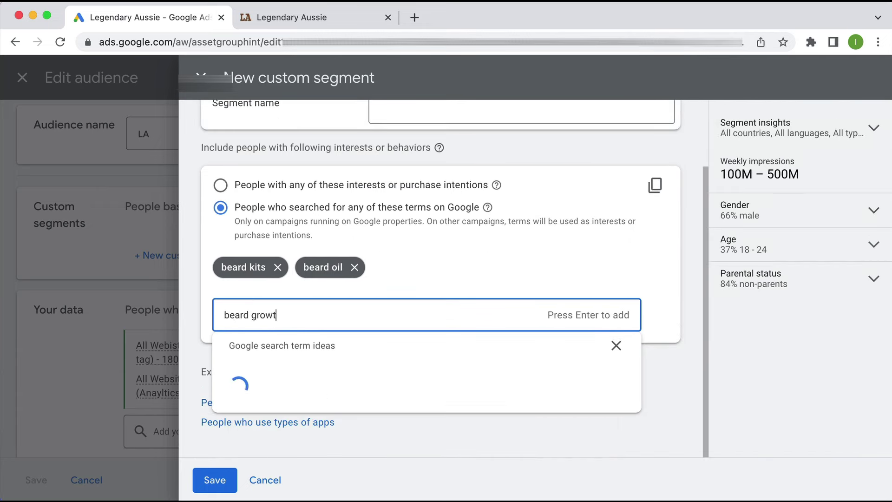
{"action": "type", "text": "h kit"}
{"action": "key", "text": "Return"}
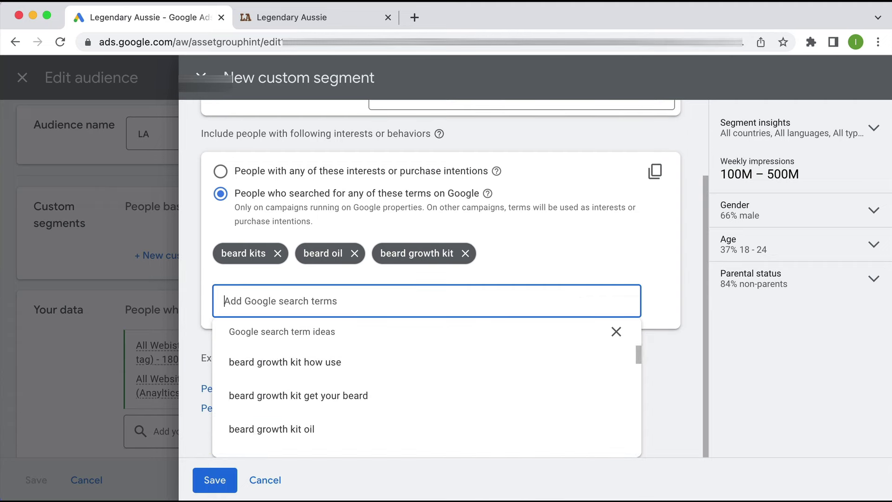
{"action": "scroll", "coordinate": [307, 385], "scroll_direction": "down", "scroll_amount": 2}
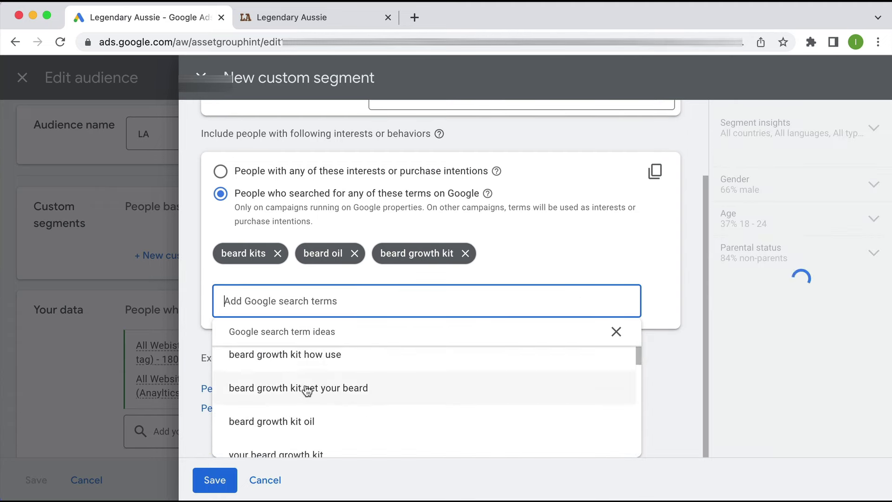
{"action": "scroll", "coordinate": [306, 391], "scroll_direction": "down", "scroll_amount": 5}
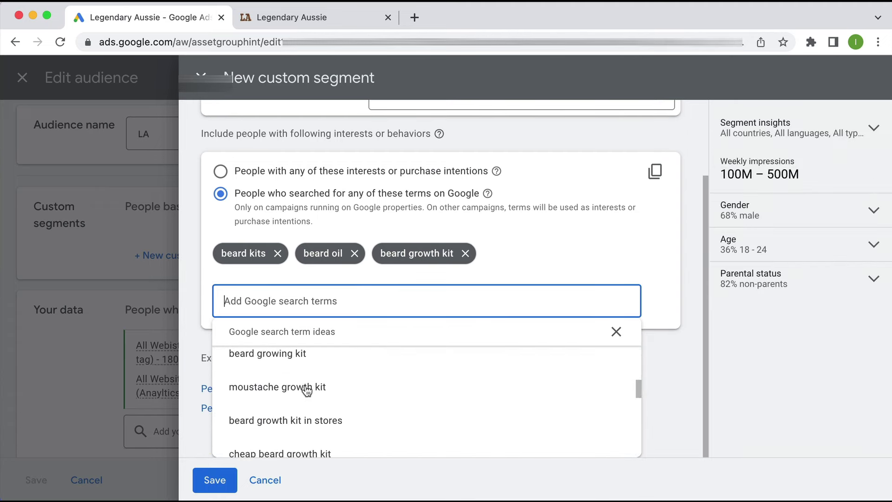
{"action": "scroll", "coordinate": [351, 393], "scroll_direction": "down", "scroll_amount": 3}
{"action": "scroll", "coordinate": [351, 393], "scroll_direction": "up", "scroll_amount": 5}
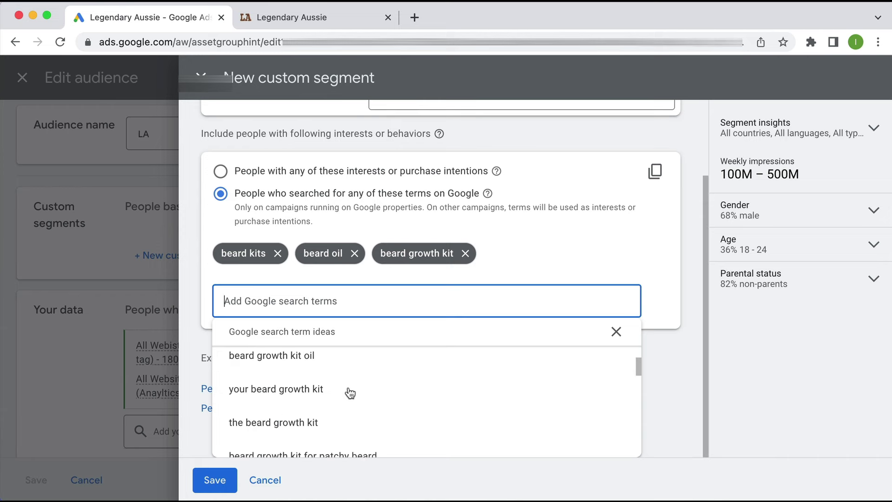
{"action": "left_click", "coordinate": [498, 241]}
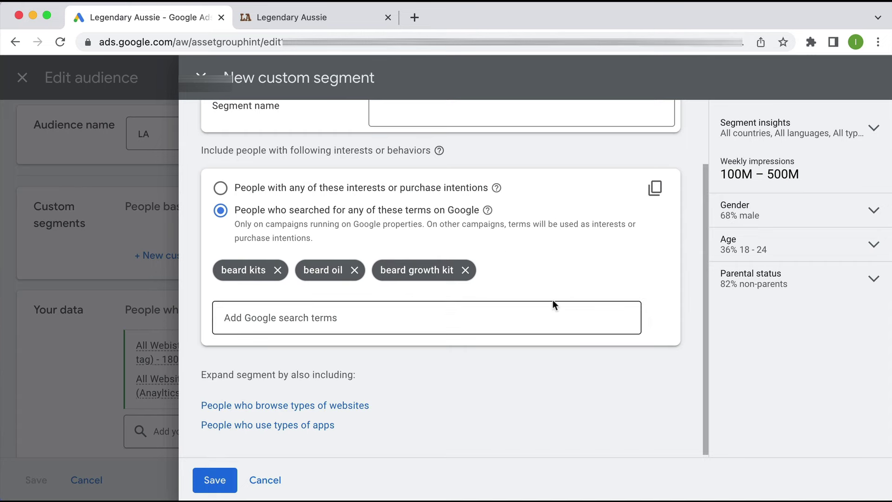
Try the website-browsing and interests options, then cancel the unsaved custom segment.
{"action": "left_click", "coordinate": [280, 408]}
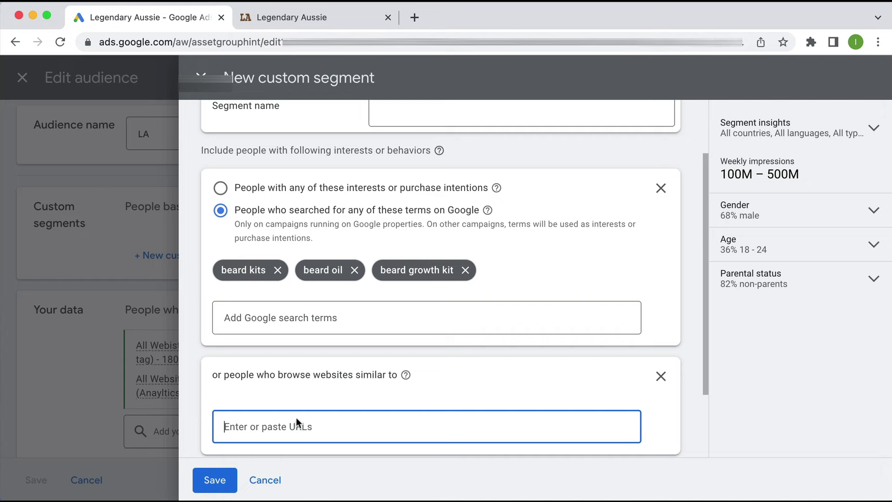
{"action": "scroll", "coordinate": [308, 408], "scroll_direction": "up", "scroll_amount": 3}
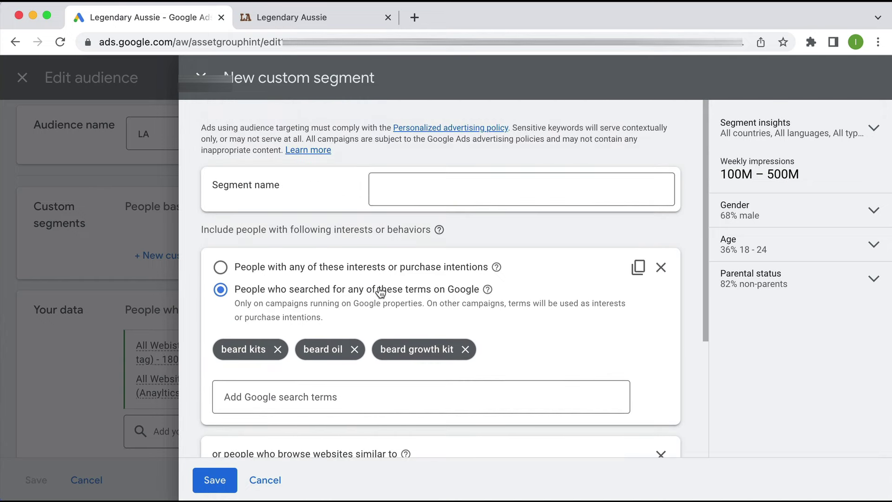
{"action": "left_click", "coordinate": [221, 268]}
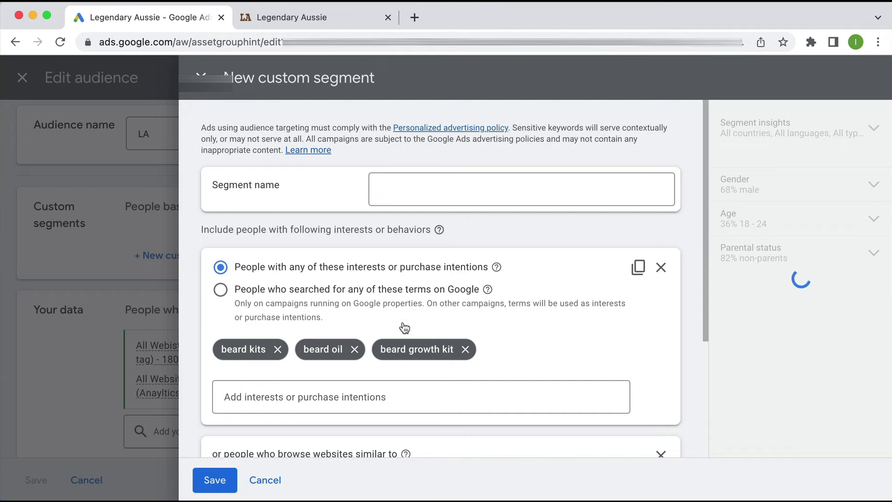
{"action": "scroll", "coordinate": [297, 418], "scroll_direction": "down", "scroll_amount": 1}
{"action": "left_click", "coordinate": [270, 479]}
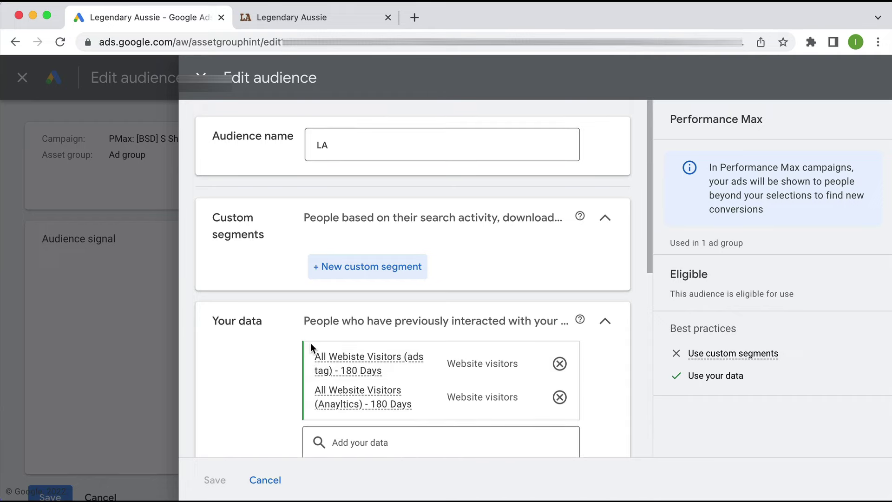
Cancel the Edit audience panel and the audience signal page, landing on the Ad group's Edit assets.
{"action": "scroll", "coordinate": [312, 348], "scroll_direction": "down", "scroll_amount": 2}
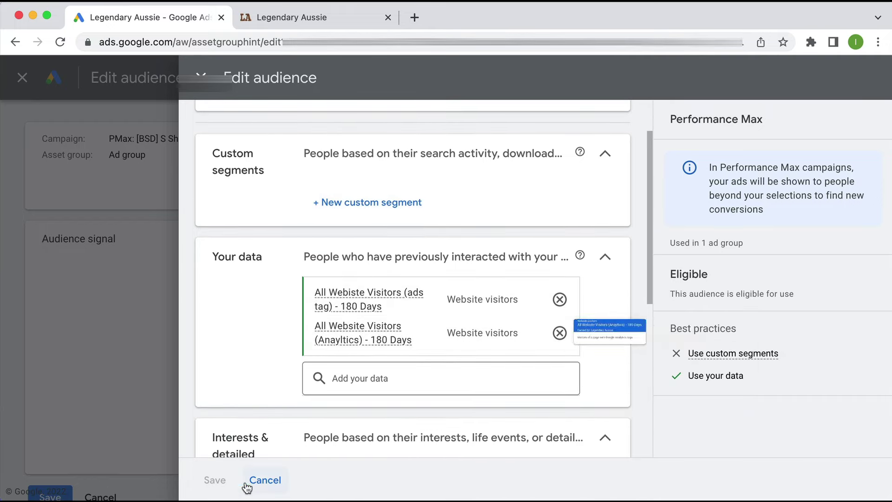
{"action": "left_click", "coordinate": [260, 483]}
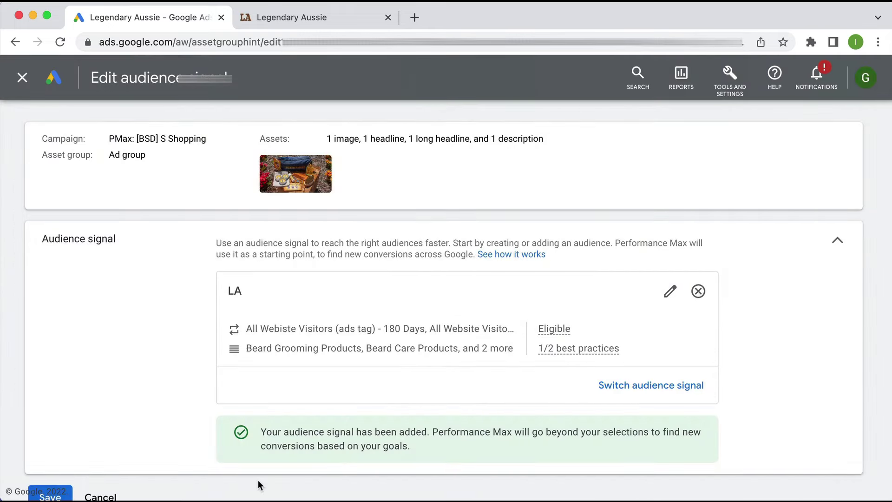
{"action": "left_click", "coordinate": [109, 496]}
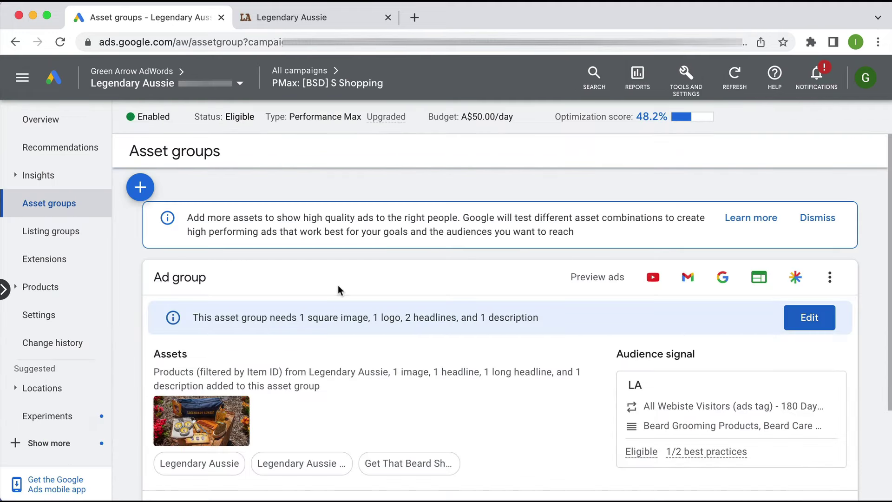
{"action": "scroll", "coordinate": [342, 295], "scroll_direction": "down", "scroll_amount": 1}
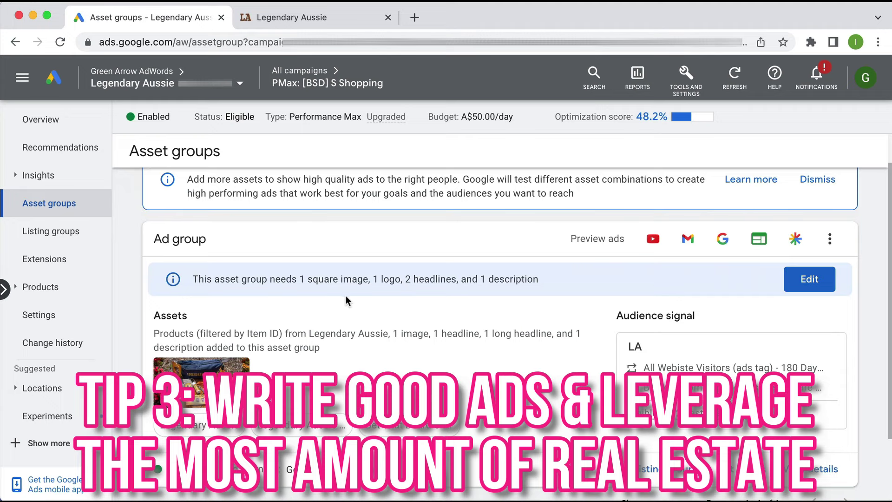
{"action": "scroll", "coordinate": [346, 296], "scroll_direction": "down", "scroll_amount": 1}
Open Edit assets for the Ad group and review its Final URL, Images, Logos, Videos and Headlines.
{"action": "left_click", "coordinate": [829, 213]}
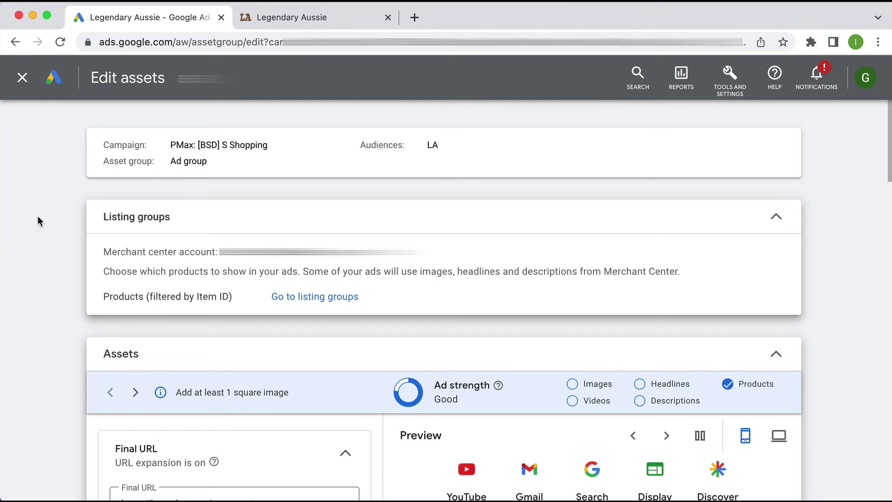
{"action": "scroll", "coordinate": [37, 215], "scroll_direction": "down", "scroll_amount": 4}
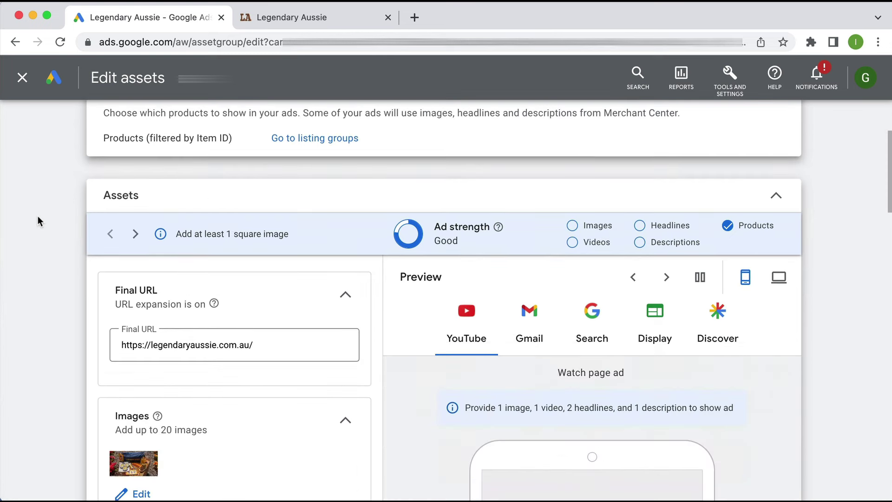
{"action": "scroll", "coordinate": [38, 215], "scroll_direction": "down", "scroll_amount": 4}
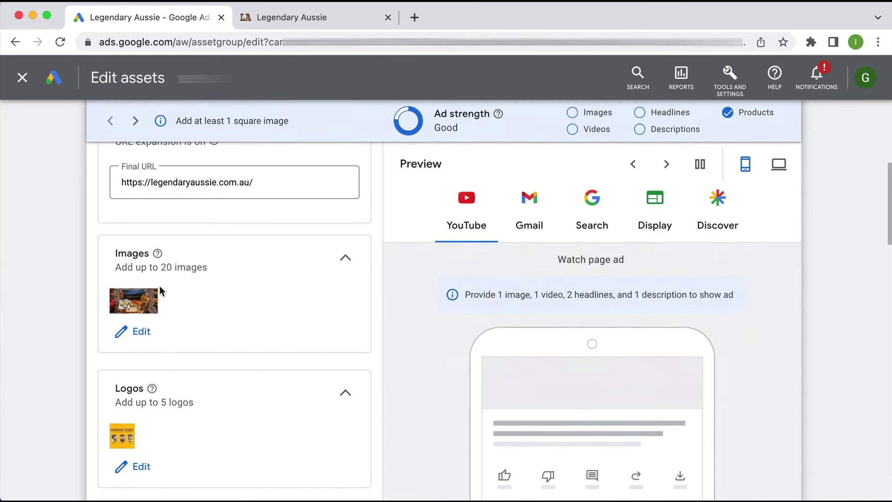
{"action": "scroll", "coordinate": [30, 273], "scroll_direction": "down", "scroll_amount": 3}
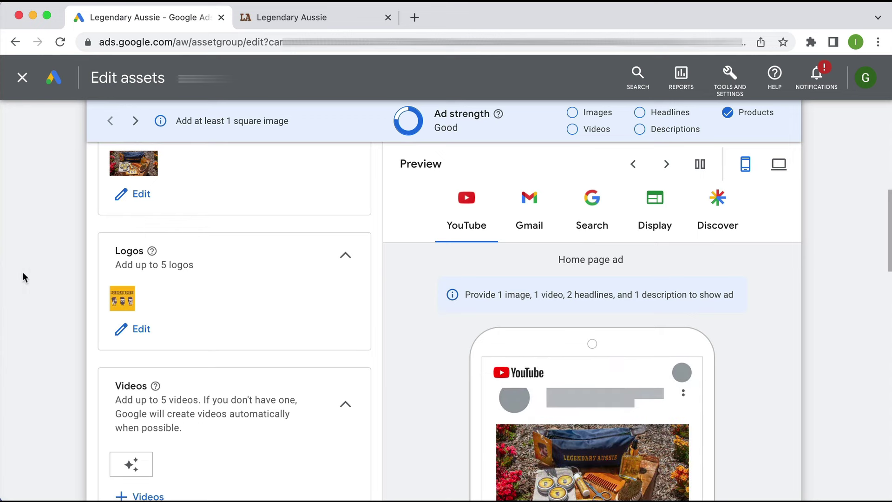
{"action": "scroll", "coordinate": [75, 269], "scroll_direction": "down", "scroll_amount": 4}
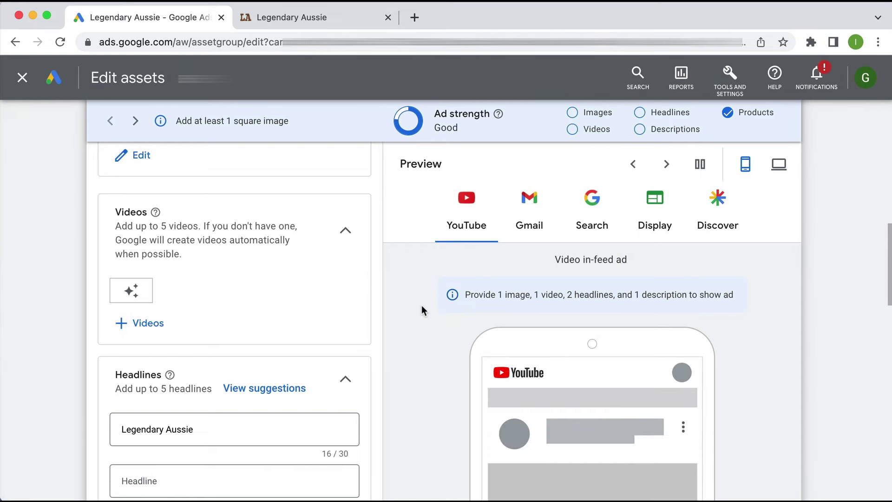
{"action": "scroll", "coordinate": [422, 305], "scroll_direction": "up", "scroll_amount": 7}
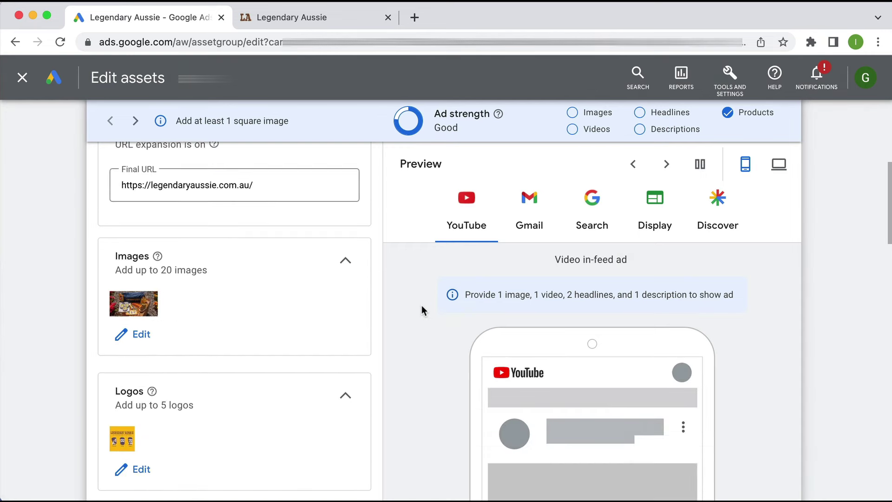
{"action": "scroll", "coordinate": [422, 305], "scroll_direction": "down", "scroll_amount": 1}
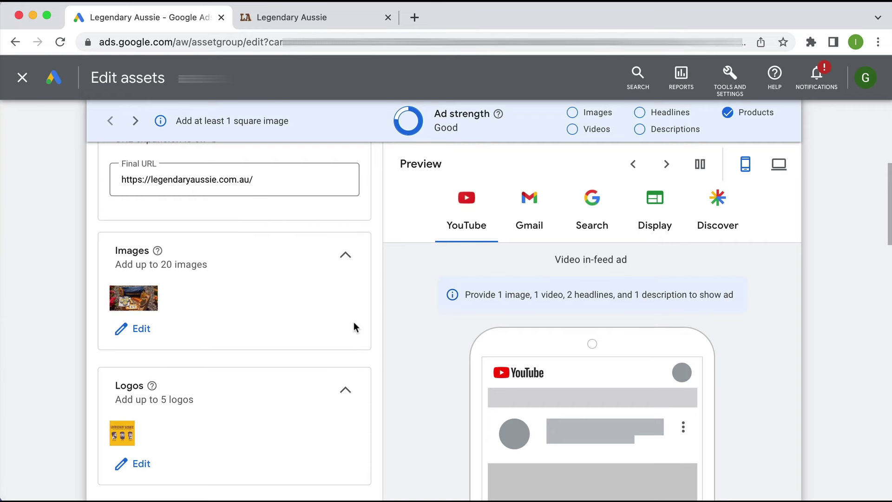
{"action": "scroll", "coordinate": [432, 325], "scroll_direction": "down", "scroll_amount": 7}
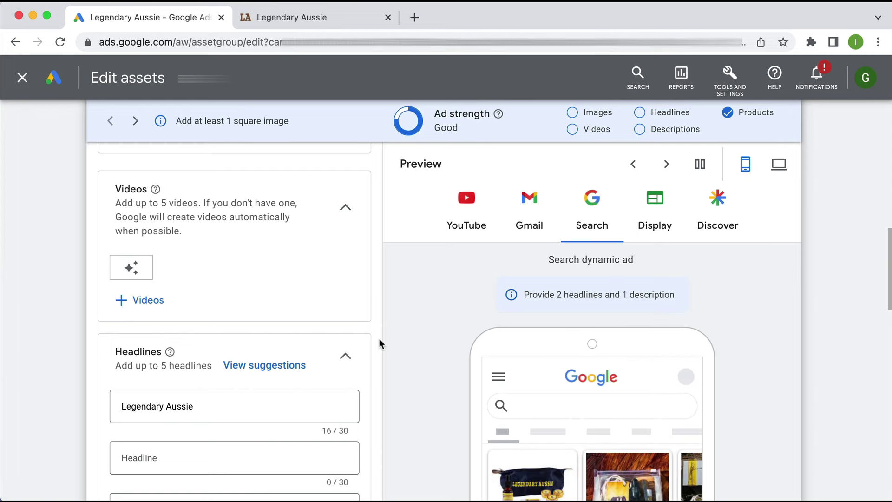
Scroll past the long headline and descriptions, the first at 85/60 characters, to Sitelinks and Call to action.
{"action": "scroll", "coordinate": [379, 344], "scroll_direction": "down", "scroll_amount": 5}
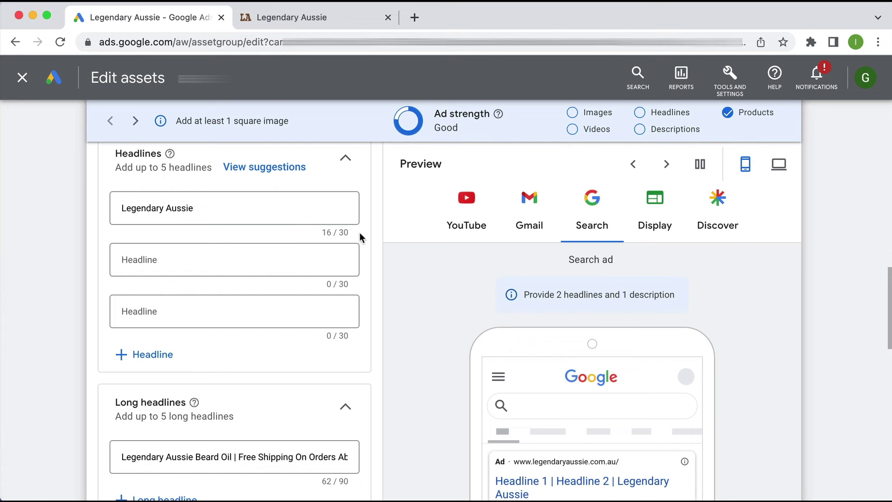
{"action": "scroll", "coordinate": [424, 277], "scroll_direction": "down", "scroll_amount": 4}
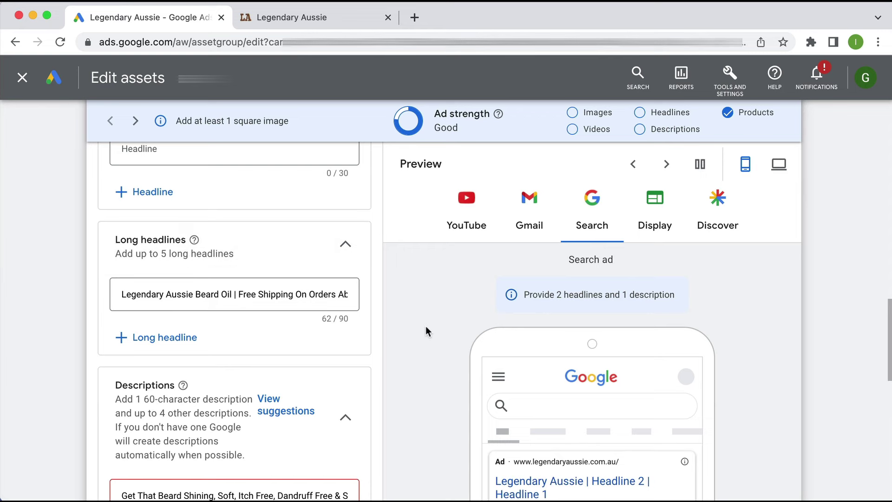
{"action": "scroll", "coordinate": [403, 324], "scroll_direction": "down", "scroll_amount": 3}
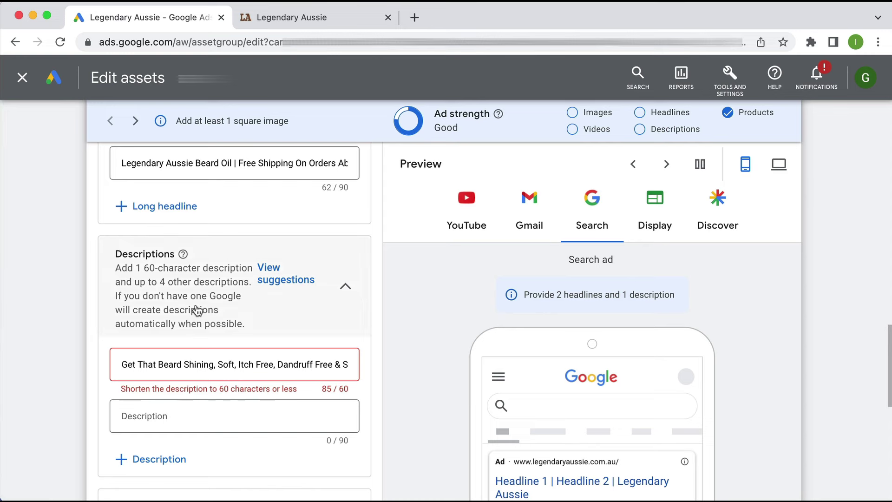
{"action": "scroll", "coordinate": [197, 310], "scroll_direction": "down", "scroll_amount": 1}
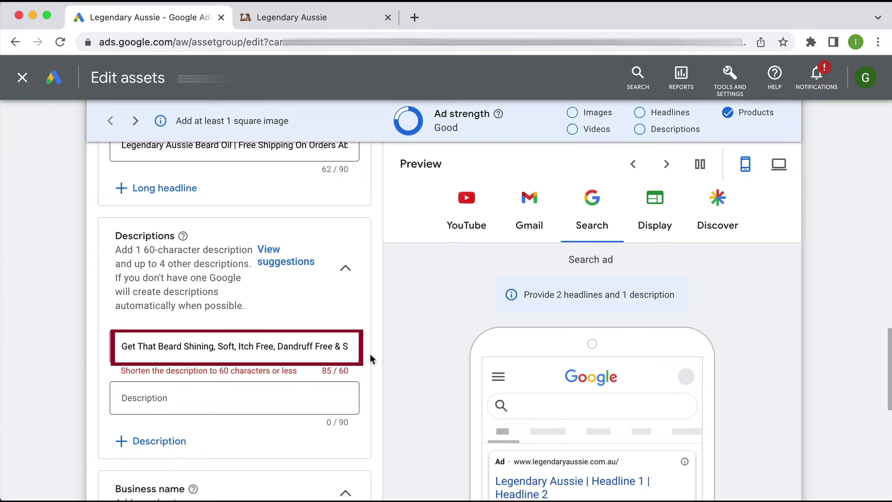
{"action": "scroll", "coordinate": [370, 355], "scroll_direction": "down", "scroll_amount": 1}
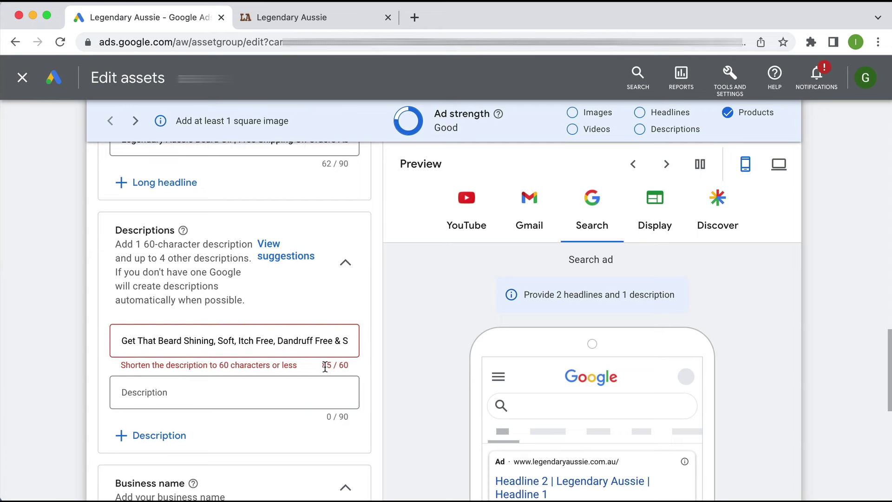
{"action": "scroll", "coordinate": [373, 375], "scroll_direction": "down", "scroll_amount": 3}
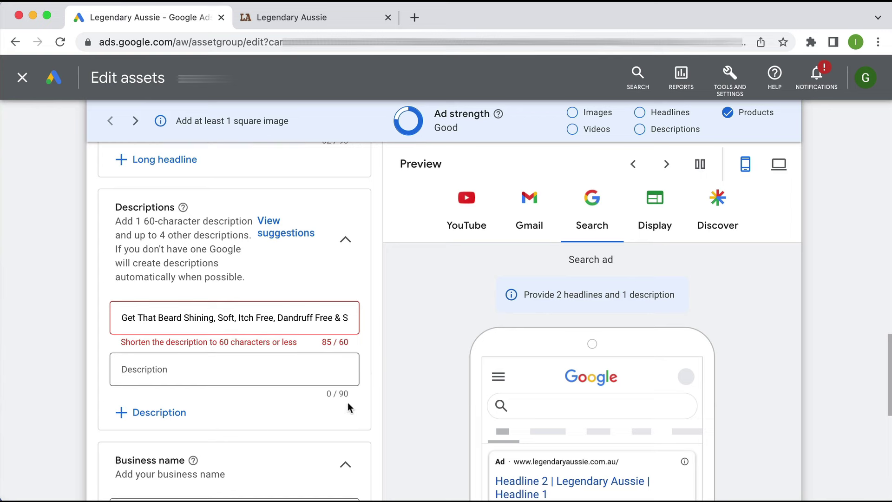
{"action": "scroll", "coordinate": [442, 388], "scroll_direction": "down", "scroll_amount": 4}
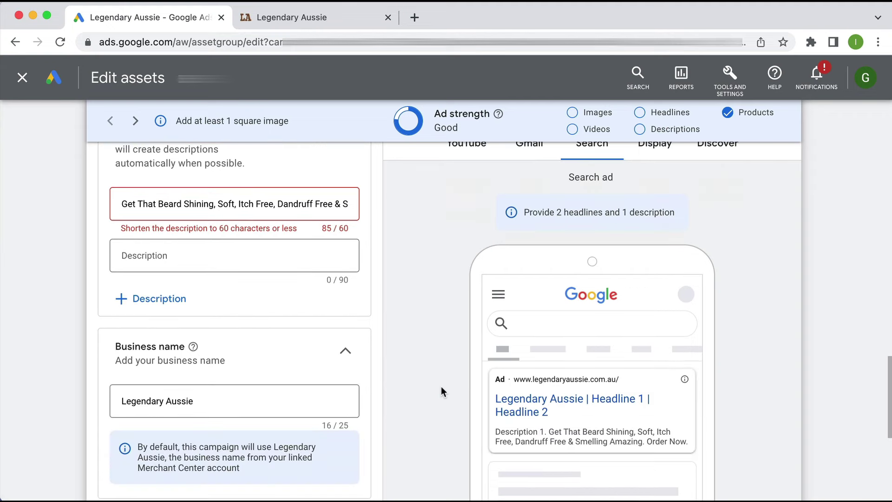
{"action": "scroll", "coordinate": [442, 391], "scroll_direction": "down", "scroll_amount": 3}
{"action": "scroll", "coordinate": [442, 390], "scroll_direction": "up", "scroll_amount": 4}
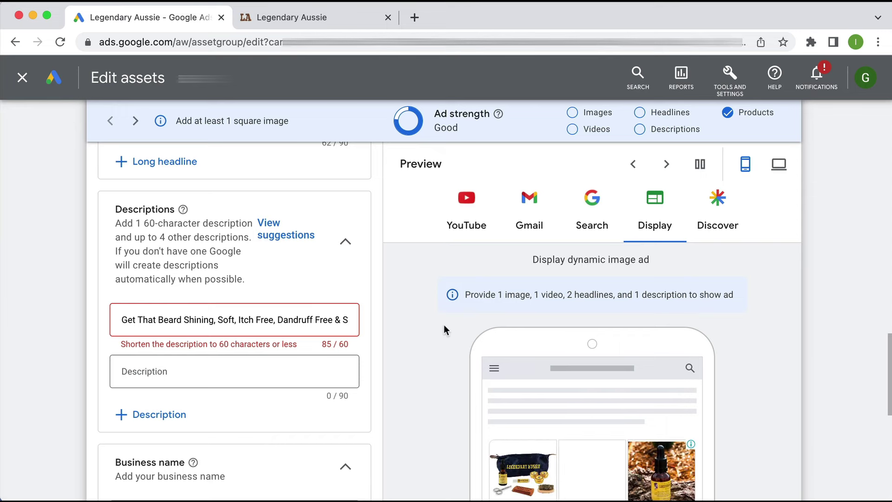
{"action": "scroll", "coordinate": [444, 324], "scroll_direction": "up", "scroll_amount": 2}
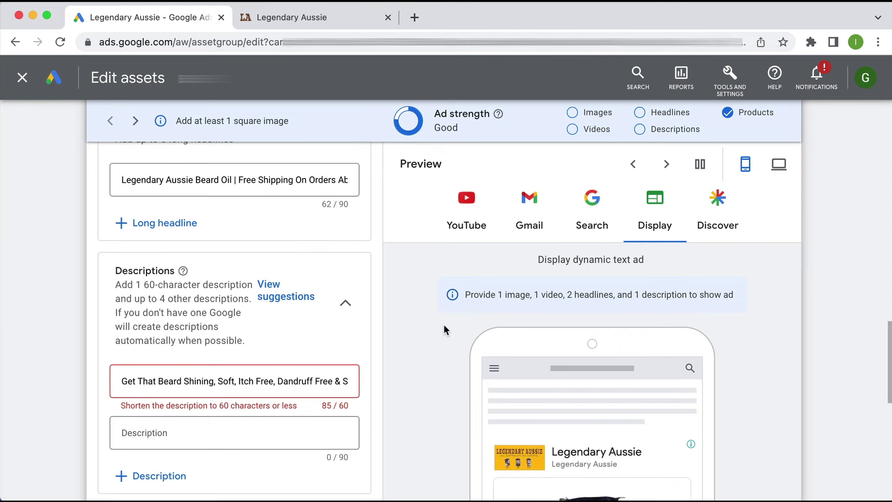
{"action": "scroll", "coordinate": [444, 324], "scroll_direction": "down", "scroll_amount": 1}
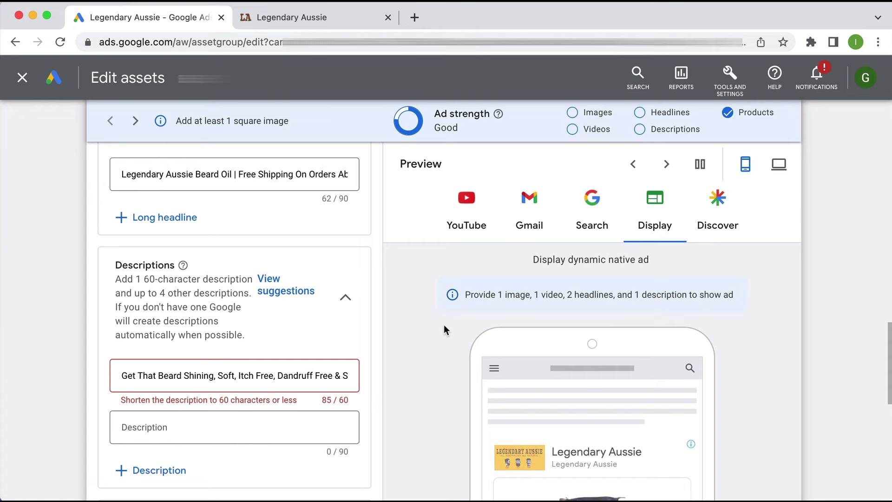
{"action": "scroll", "coordinate": [444, 325], "scroll_direction": "down", "scroll_amount": 5}
{"action": "scroll", "coordinate": [445, 330], "scroll_direction": "down", "scroll_amount": 5}
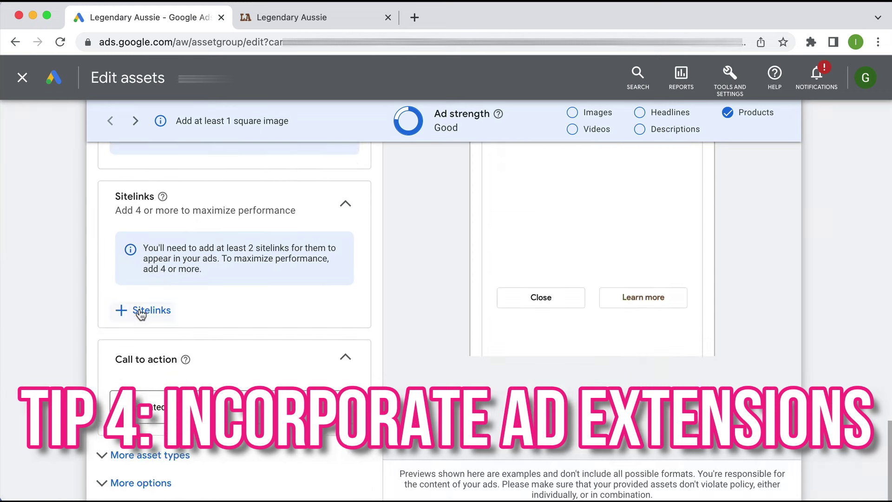
Expand More asset types to review promotions, prices, calls, callouts, structured snippets and lead forms.
{"action": "scroll", "coordinate": [234, 271], "scroll_direction": "down", "scroll_amount": 2}
{"action": "scroll", "coordinate": [234, 273], "scroll_direction": "down", "scroll_amount": 1}
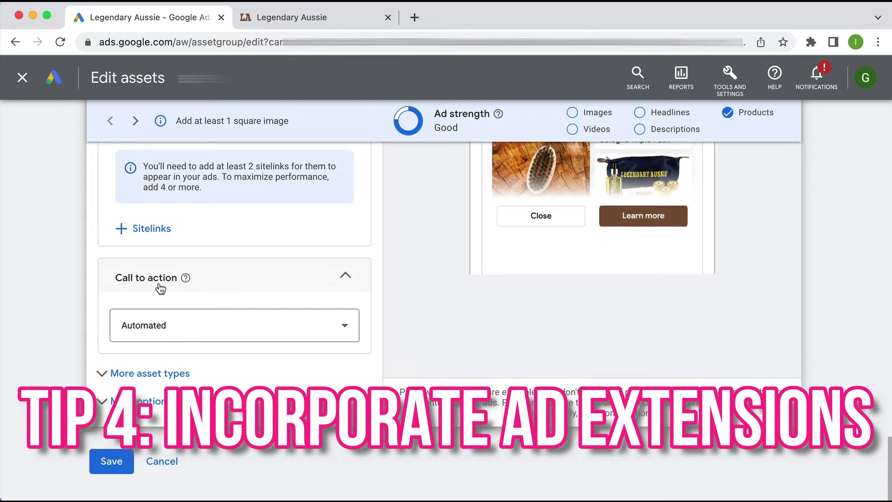
{"action": "left_click", "coordinate": [175, 378]}
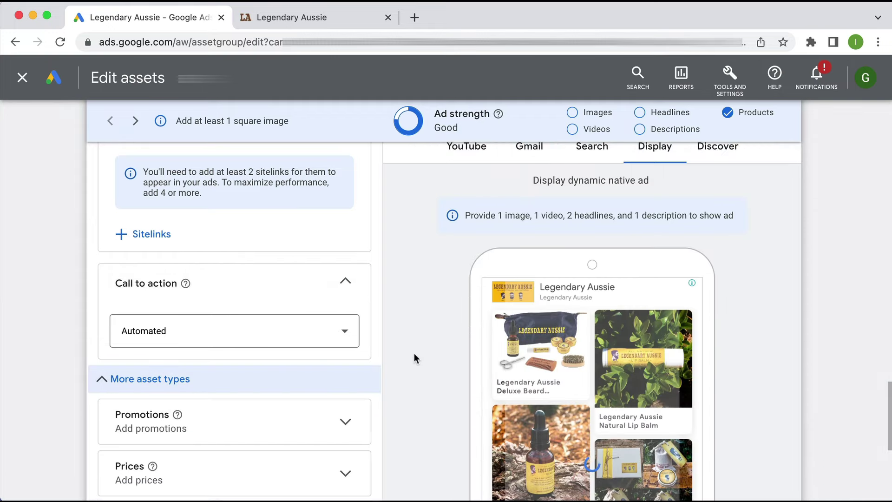
{"action": "scroll", "coordinate": [414, 355], "scroll_direction": "down", "scroll_amount": 3}
{"action": "scroll", "coordinate": [252, 435], "scroll_direction": "down", "scroll_amount": 3}
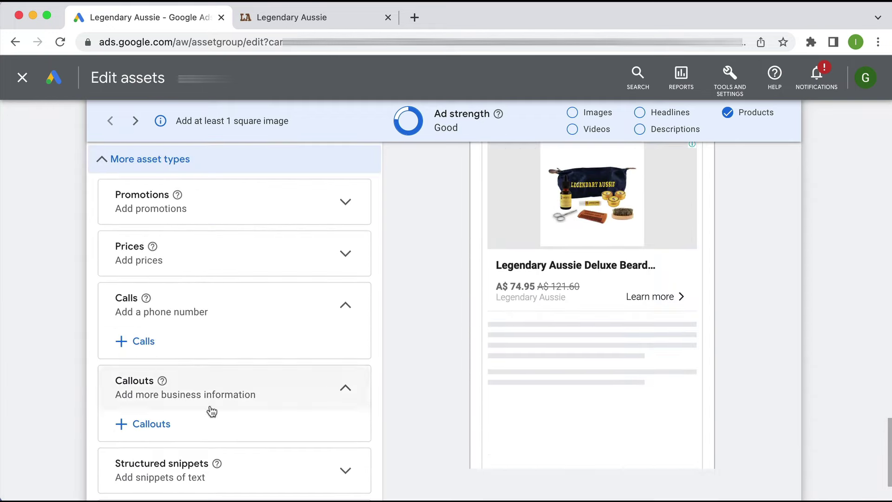
{"action": "scroll", "coordinate": [219, 398], "scroll_direction": "down", "scroll_amount": 3}
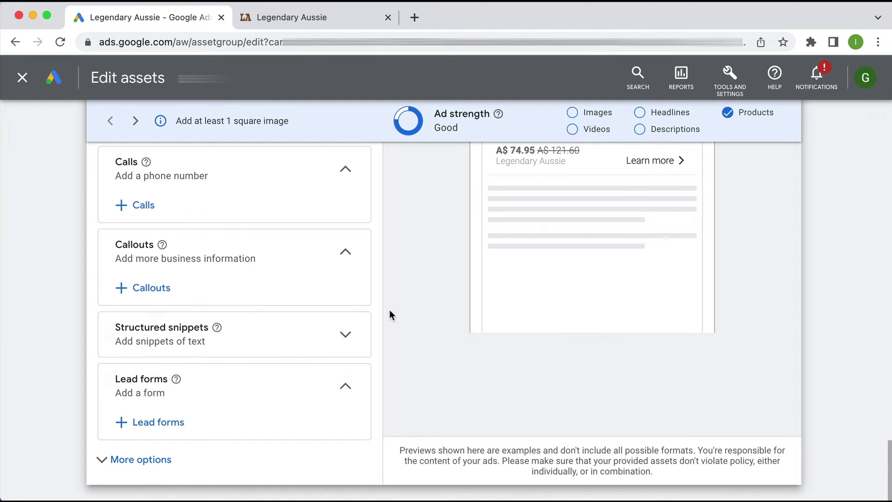
{"action": "scroll", "coordinate": [418, 297], "scroll_direction": "up", "scroll_amount": 8}
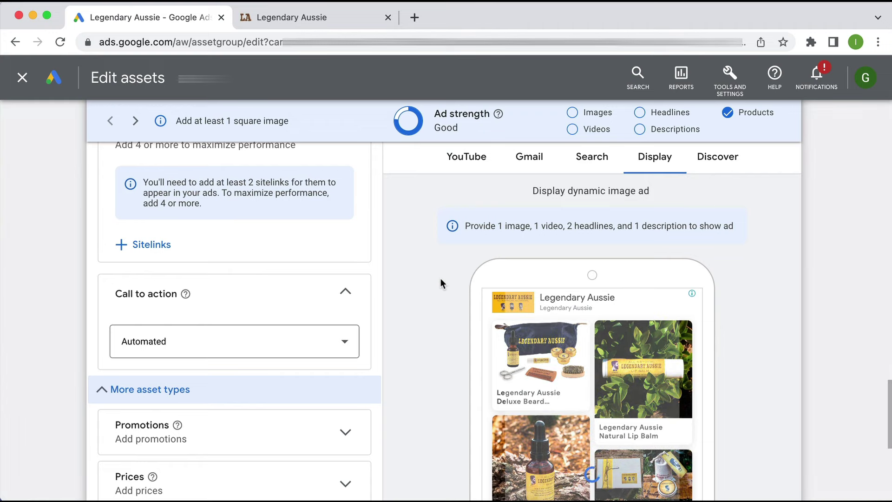
{"action": "scroll", "coordinate": [441, 279], "scroll_direction": "up", "scroll_amount": 3}
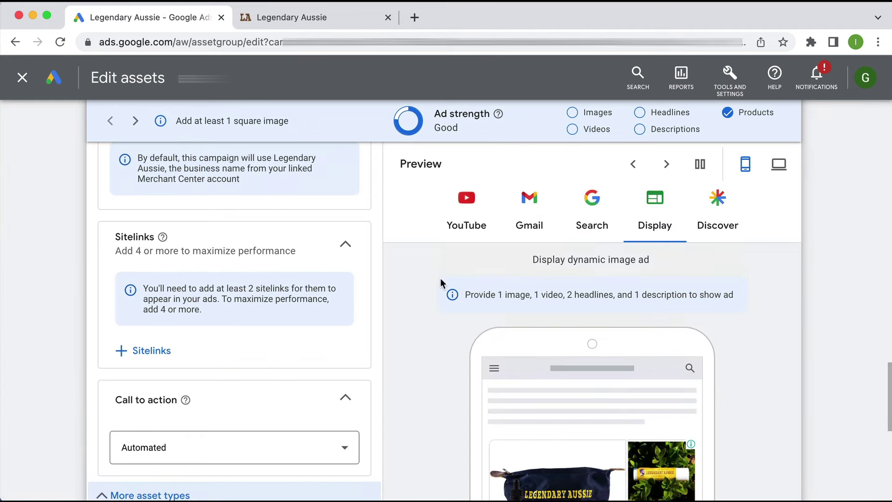
{"action": "scroll", "coordinate": [437, 297], "scroll_direction": "up", "scroll_amount": 5}
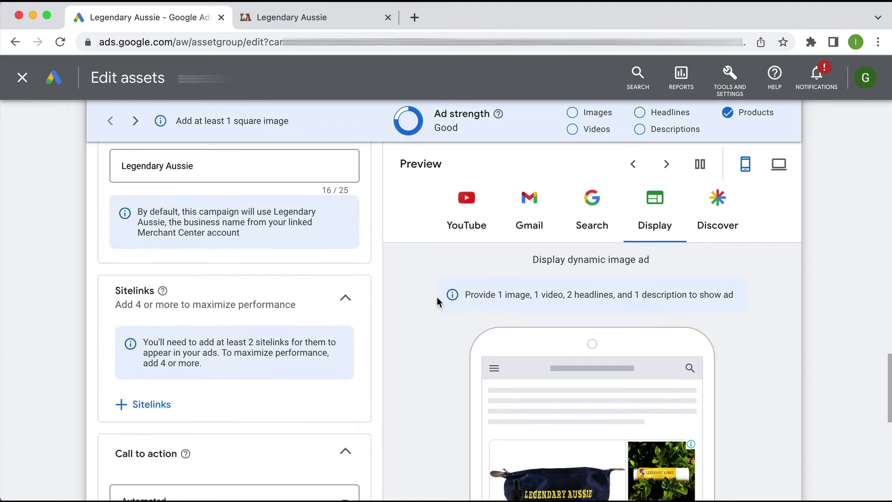
Cancel the asset edits at the bottom of the form without saving.
{"action": "scroll", "coordinate": [437, 297], "scroll_direction": "down", "scroll_amount": 10}
{"action": "scroll", "coordinate": [437, 297], "scroll_direction": "down", "scroll_amount": 2}
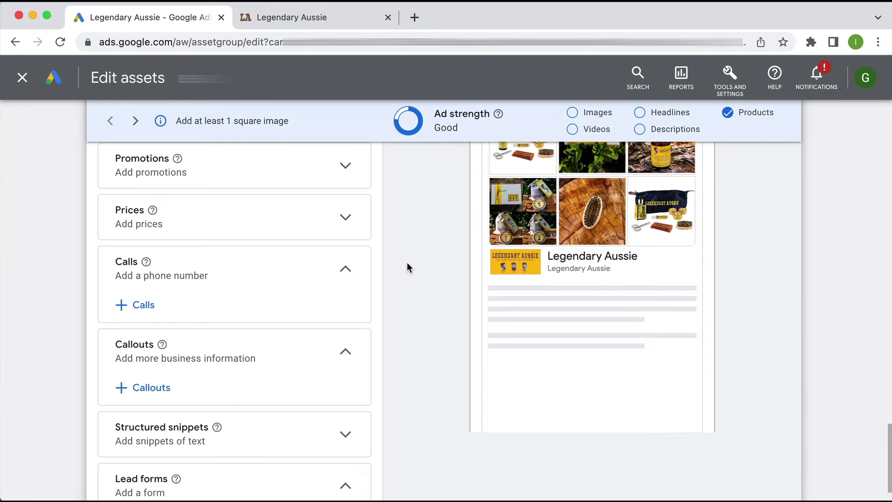
{"action": "scroll", "coordinate": [407, 262], "scroll_direction": "down", "scroll_amount": 4}
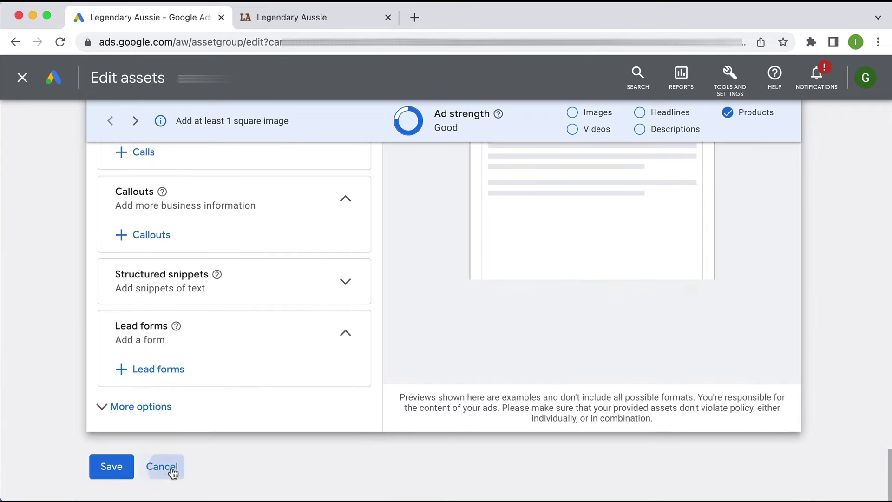
{"action": "left_click", "coordinate": [173, 472]}
Leave the unsaved editor and switch the campaign's Locations report to Matched locations.
{"action": "left_click", "coordinate": [605, 306]}
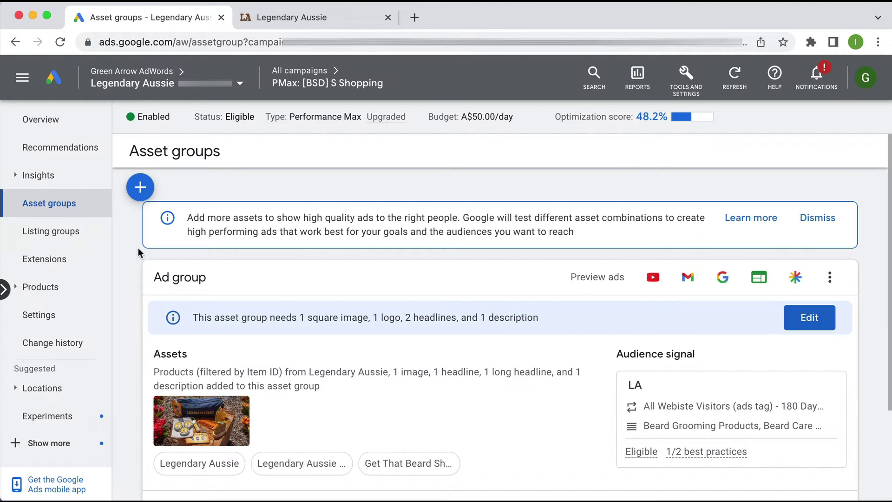
{"action": "left_click", "coordinate": [42, 388]}
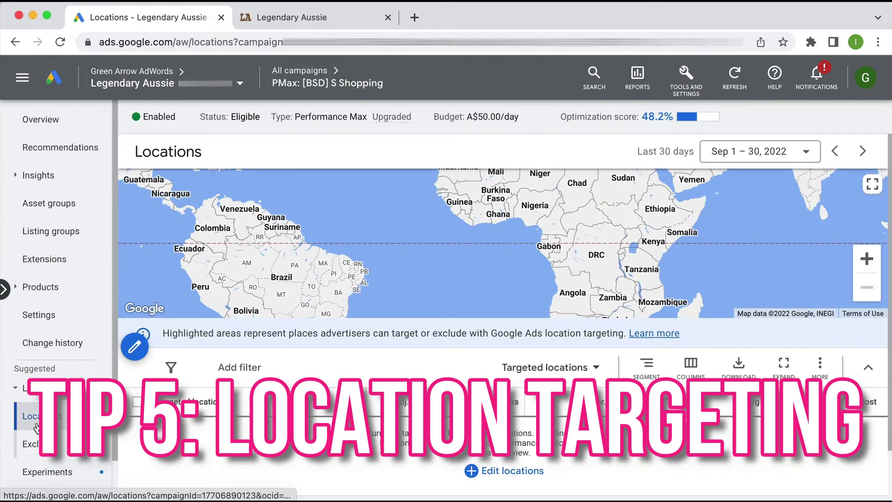
{"action": "left_click", "coordinate": [577, 371]}
{"action": "left_click", "coordinate": [568, 436]}
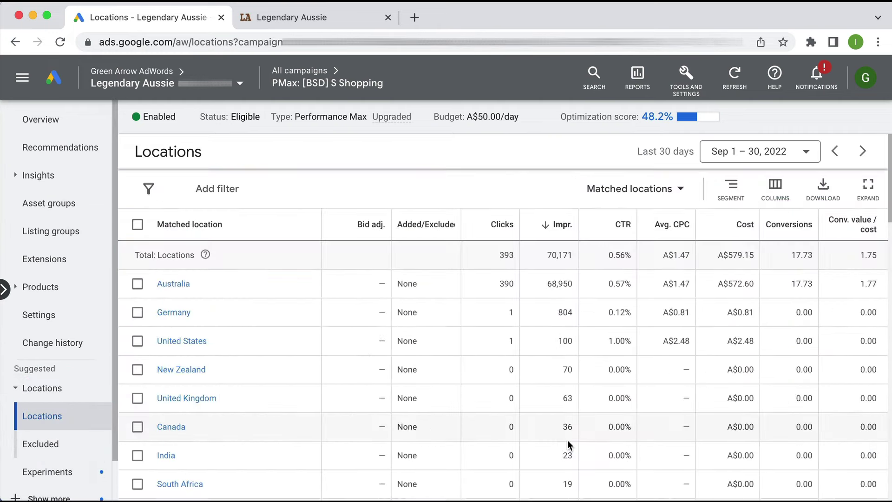
Review the matched locations table, led by Australia with 390 clicks and A$572.60 cost.
{"action": "scroll", "coordinate": [563, 376], "scroll_direction": "down", "scroll_amount": 1}
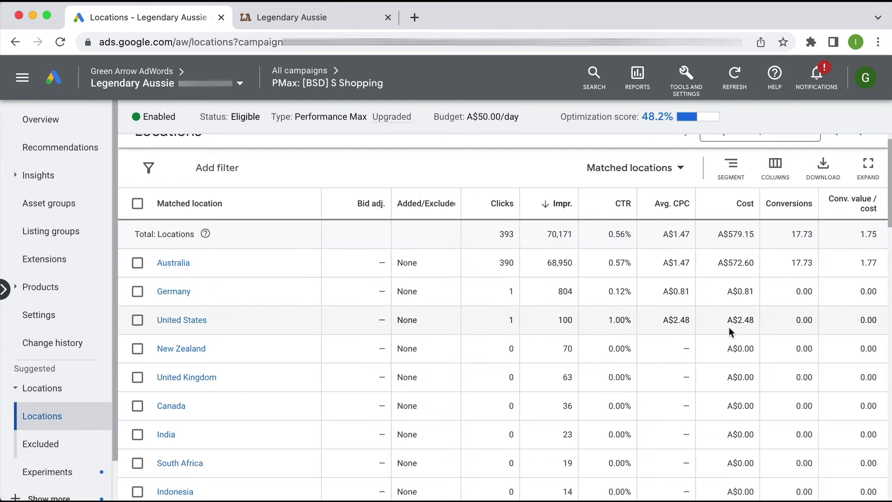
{"action": "scroll", "coordinate": [727, 328], "scroll_direction": "up", "scroll_amount": 1}
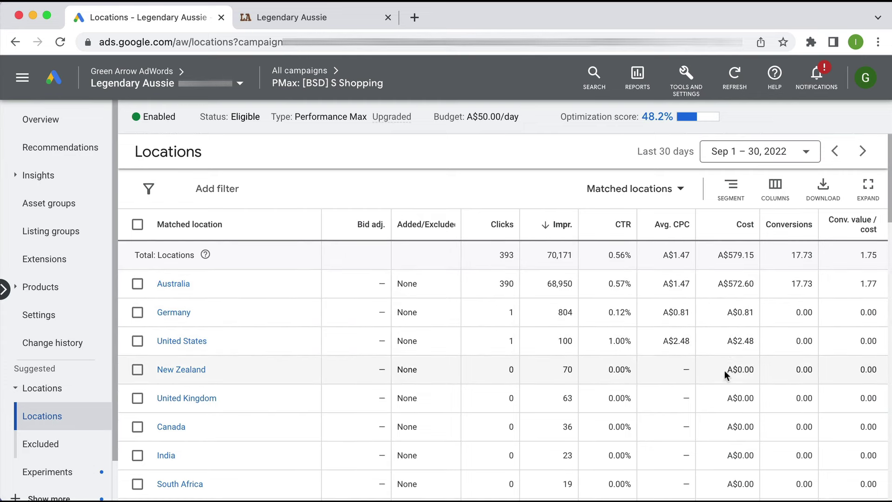
{"action": "scroll", "coordinate": [716, 358], "scroll_direction": "down", "scroll_amount": 1}
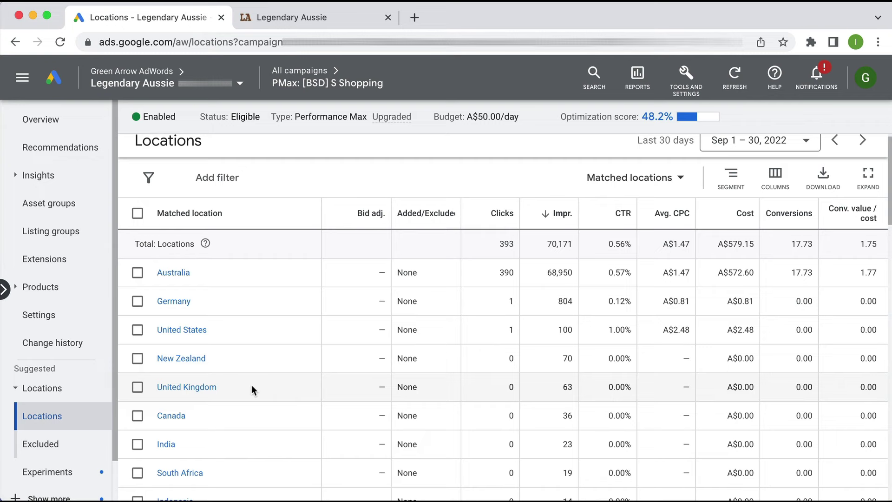
{"action": "scroll", "coordinate": [252, 389], "scroll_direction": "down", "scroll_amount": 2}
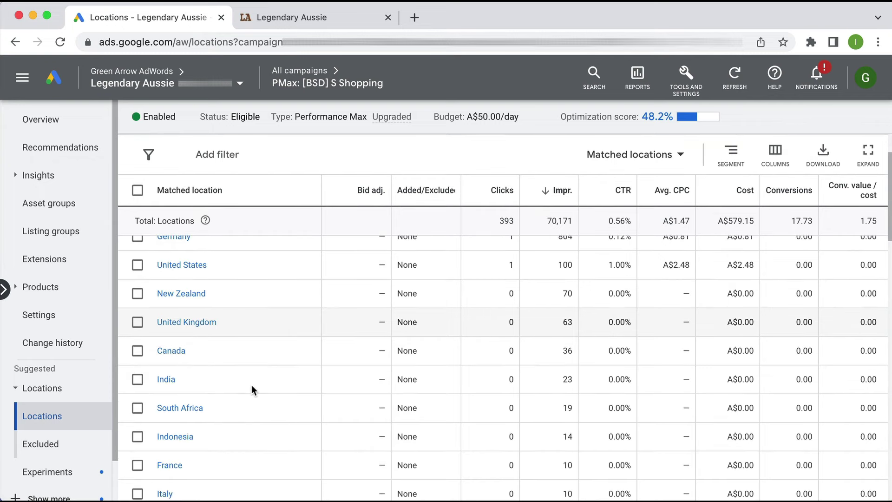
{"action": "scroll", "coordinate": [252, 389], "scroll_direction": "down", "scroll_amount": 3}
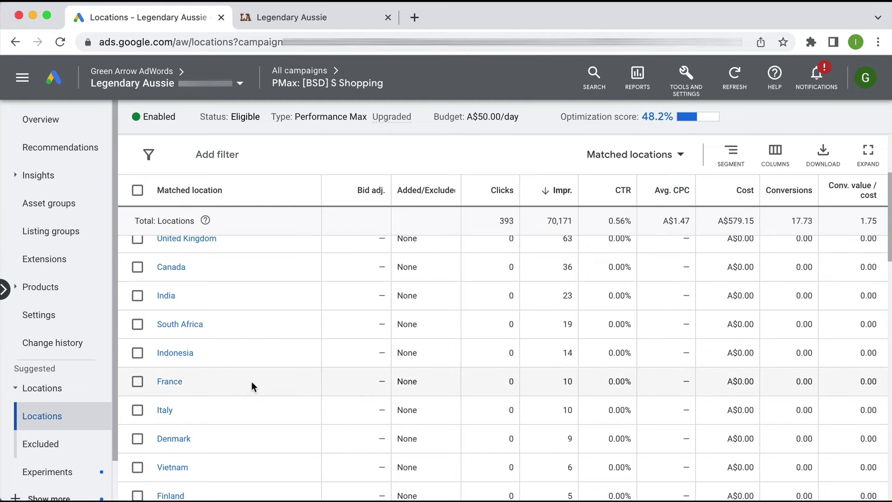
Expand Customer acquisition in campaign Settings, showing the new-customer optimization option unchecked.
{"action": "left_click", "coordinate": [71, 327]}
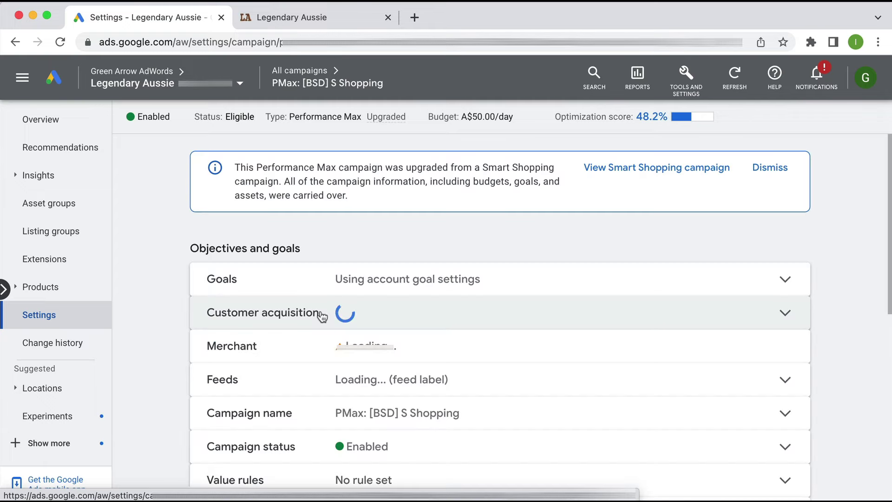
{"action": "scroll", "coordinate": [156, 308], "scroll_direction": "down", "scroll_amount": 1}
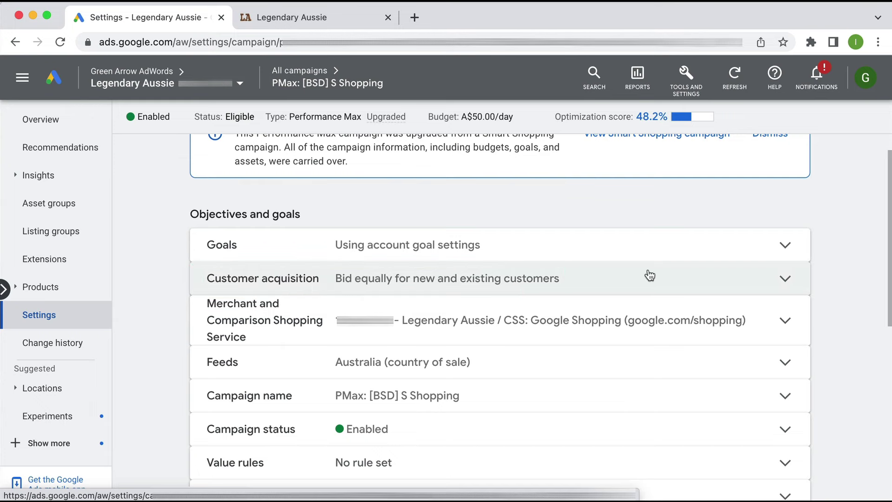
{"action": "scroll", "coordinate": [649, 275], "scroll_direction": "down", "scroll_amount": 1}
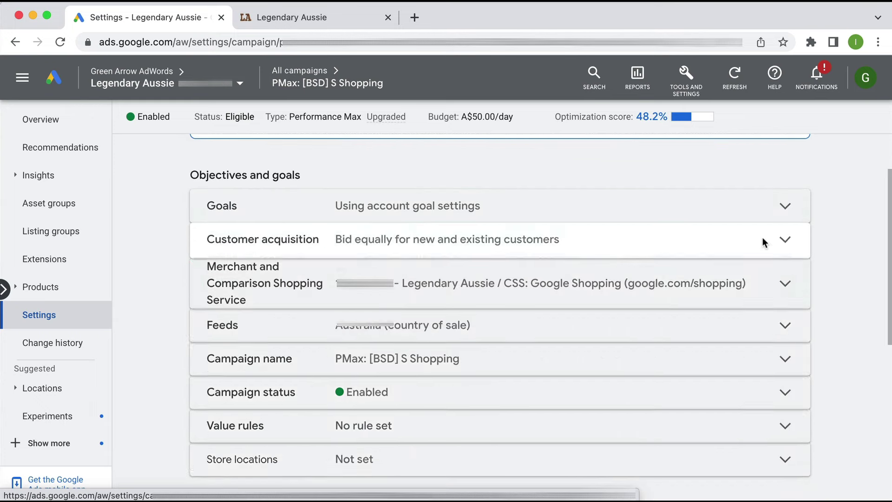
{"action": "left_click", "coordinate": [763, 242]}
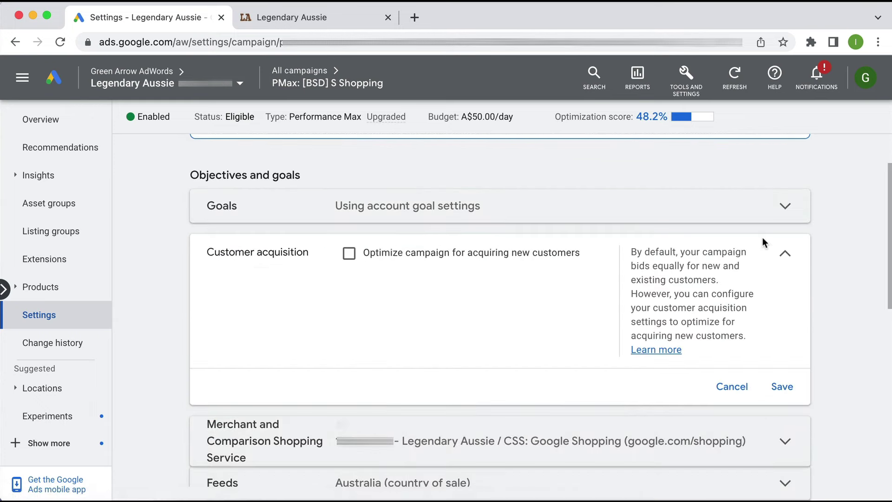